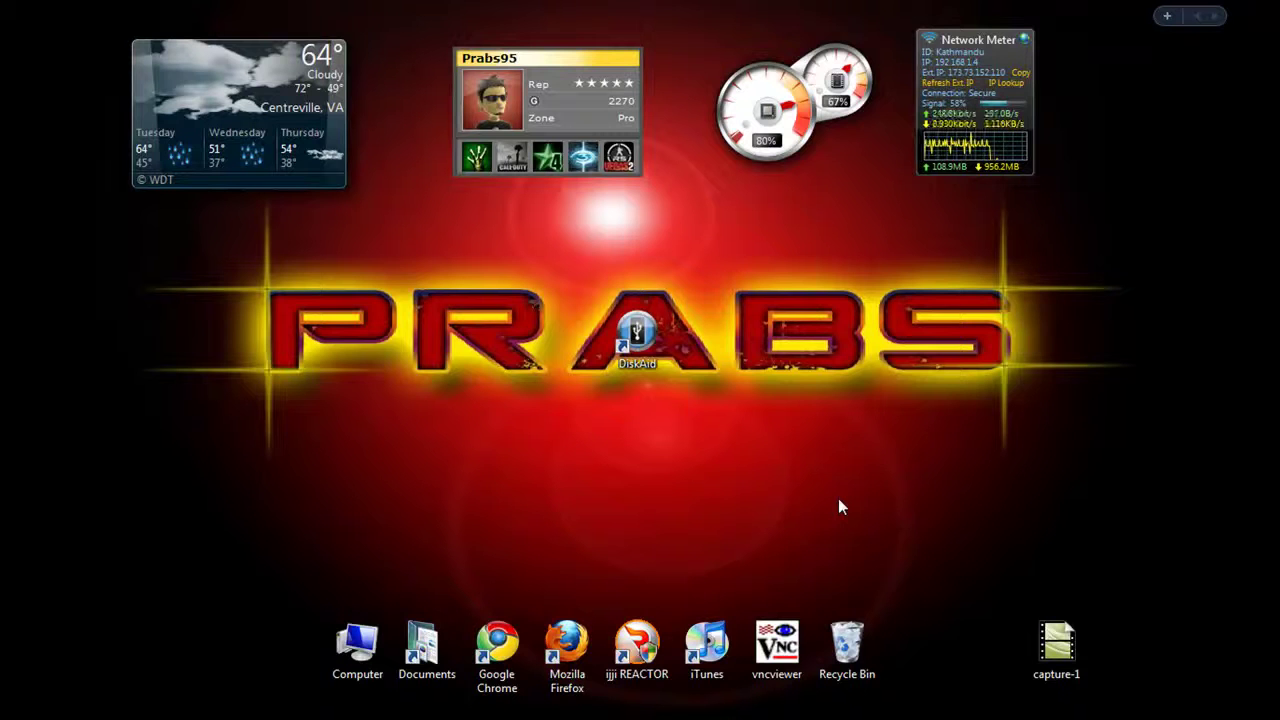
- Move the DiskAid desktop shortcut down to the empty area below the wallpaper lettering
{"action": "left_click_drag", "start_coordinate": [663, 325], "coordinate": [663, 425]}
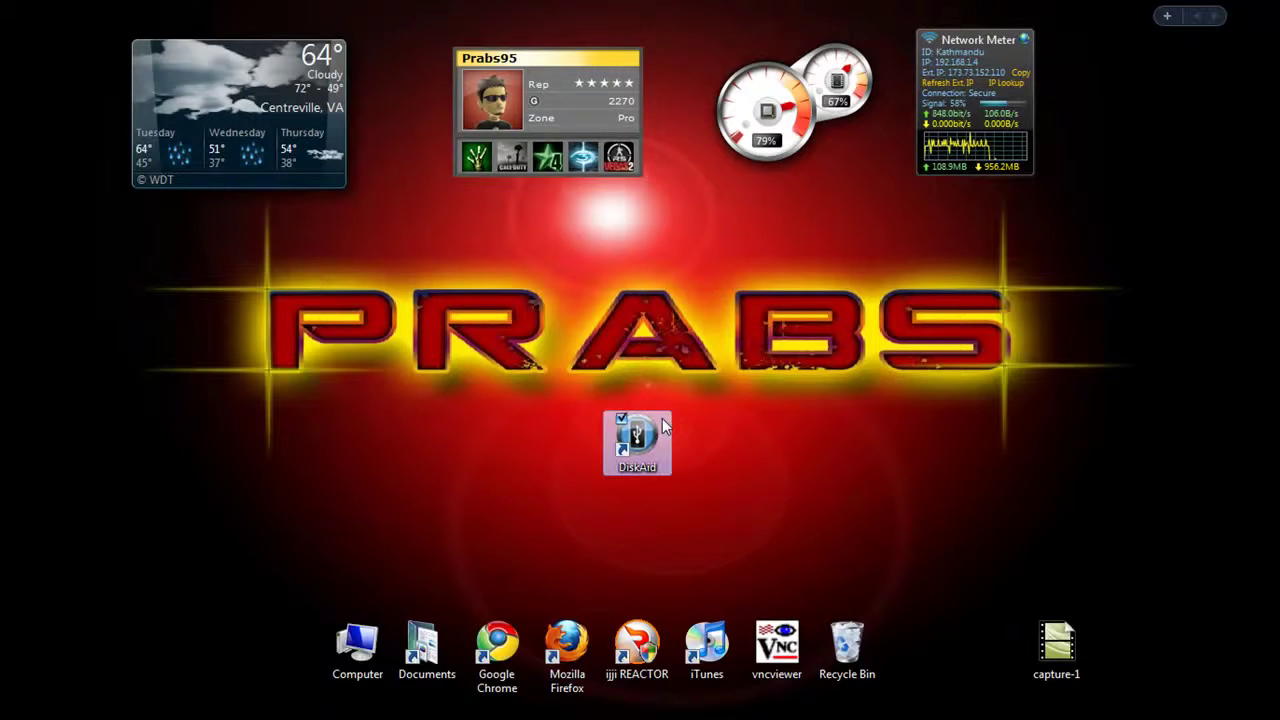
{"action": "left_click", "coordinate": [716, 424]}
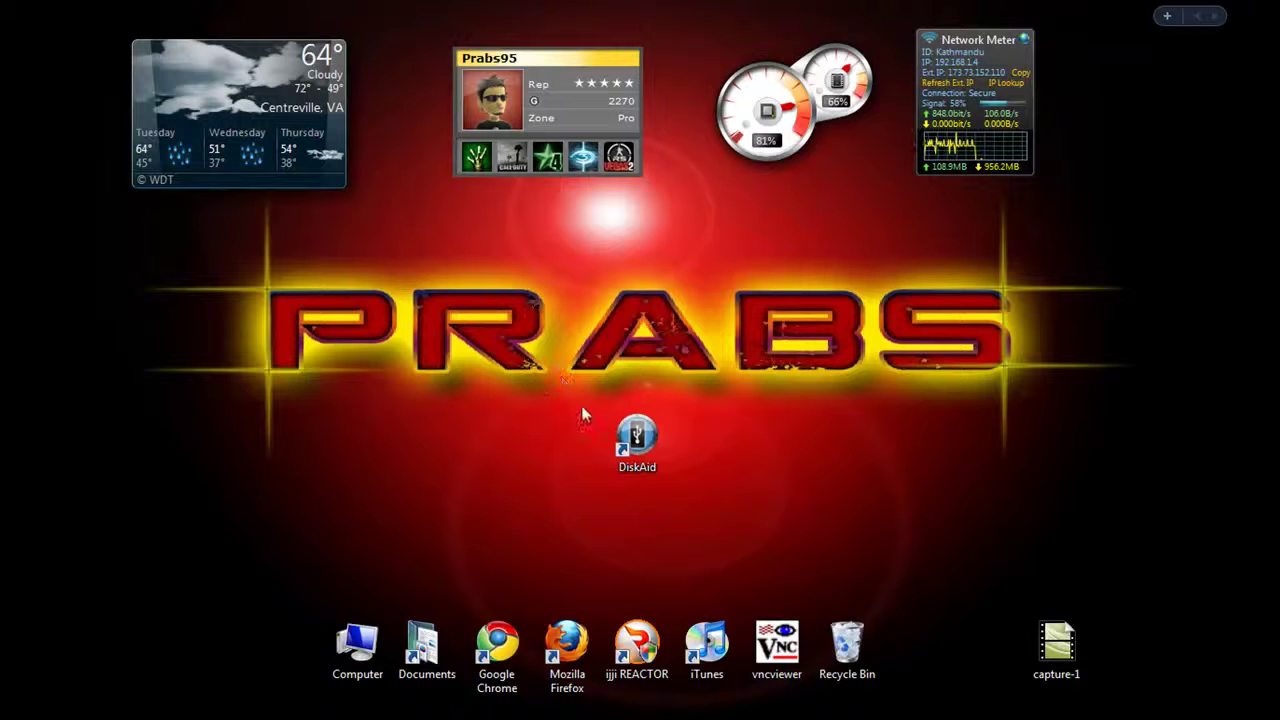
{"action": "double_click", "coordinate": [636, 437]}
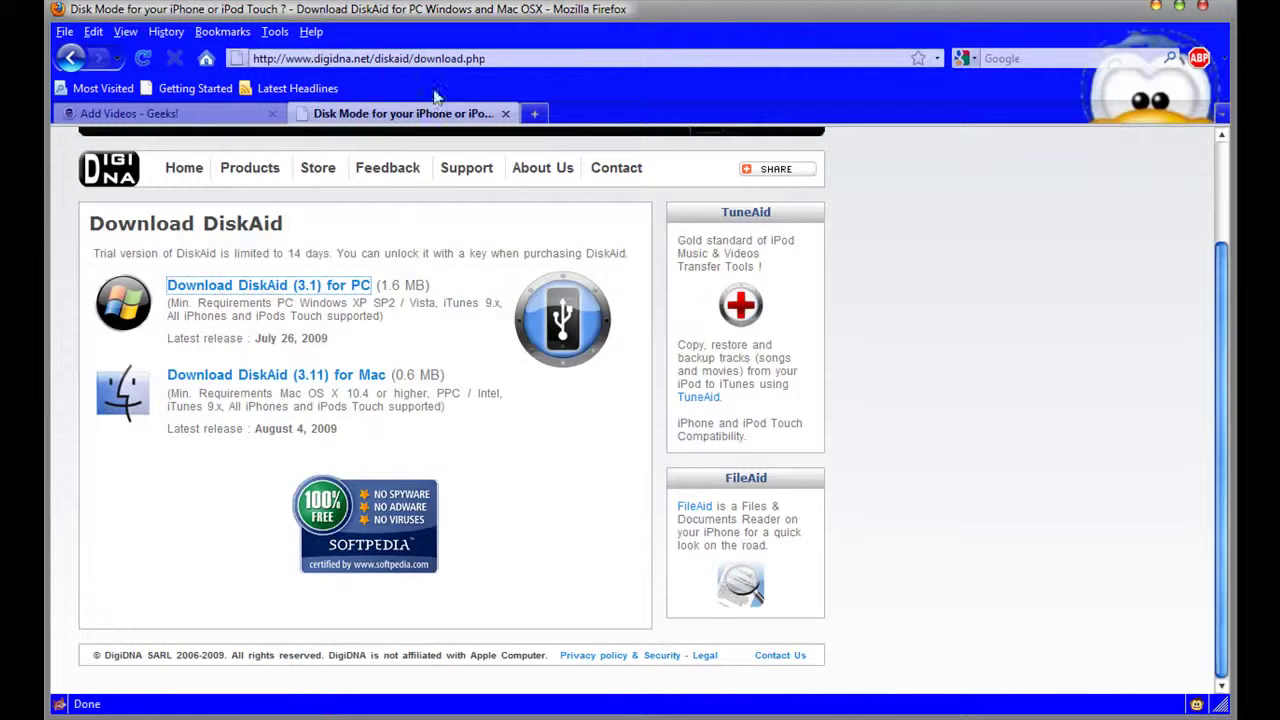
- Close the Add Videos tab in Firefox, try the DiskAid 3.1 for PC download, and minimize the browser
{"action": "left_click", "coordinate": [272, 113]}
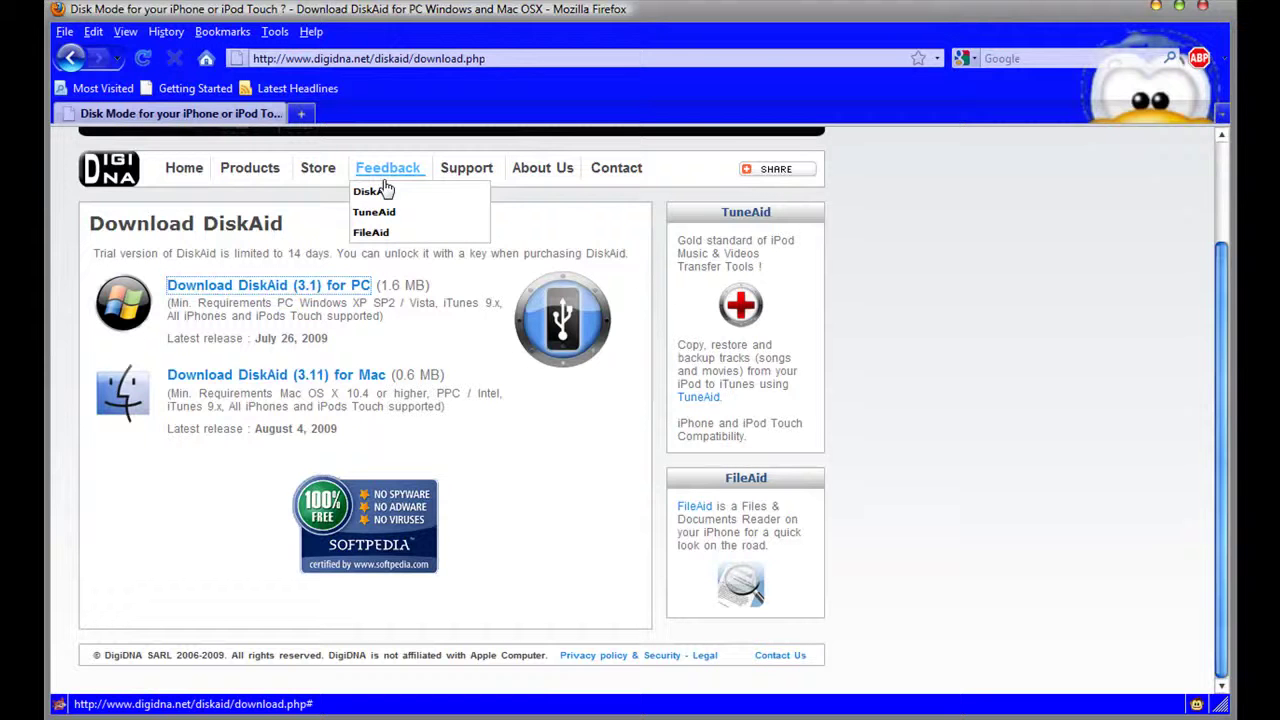
{"action": "left_click", "coordinate": [298, 288]}
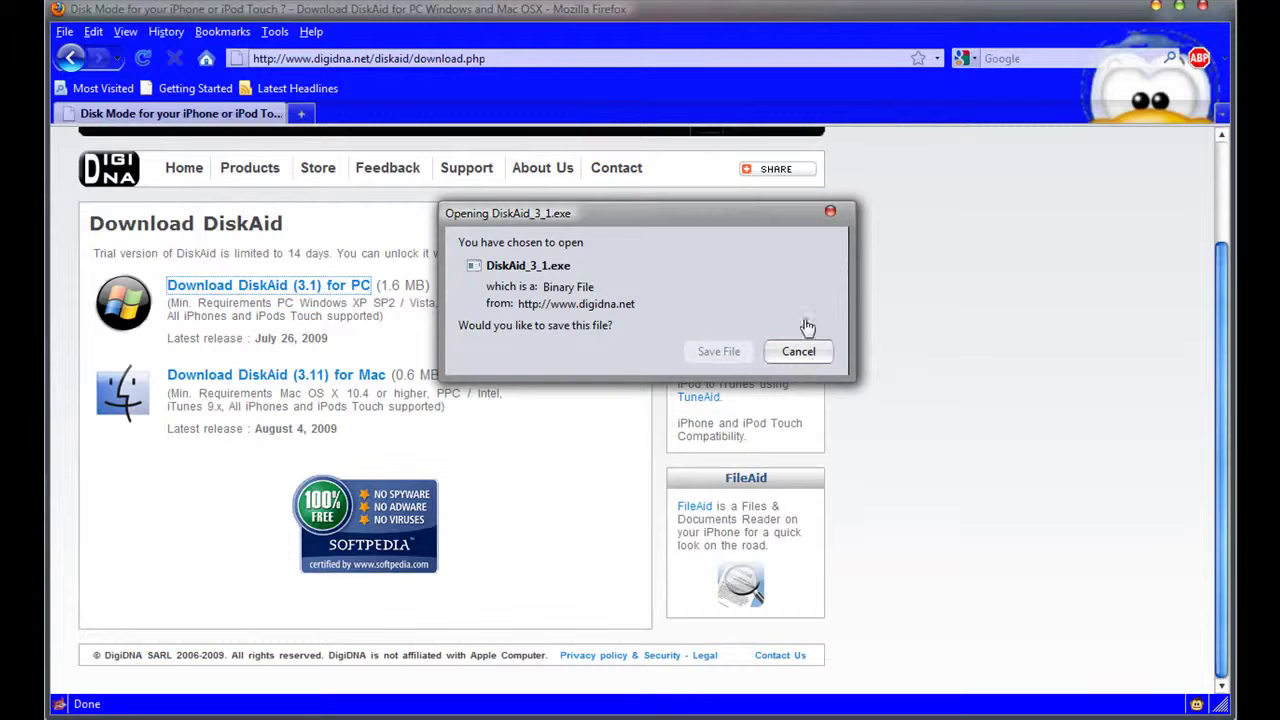
{"action": "left_click", "coordinate": [830, 212]}
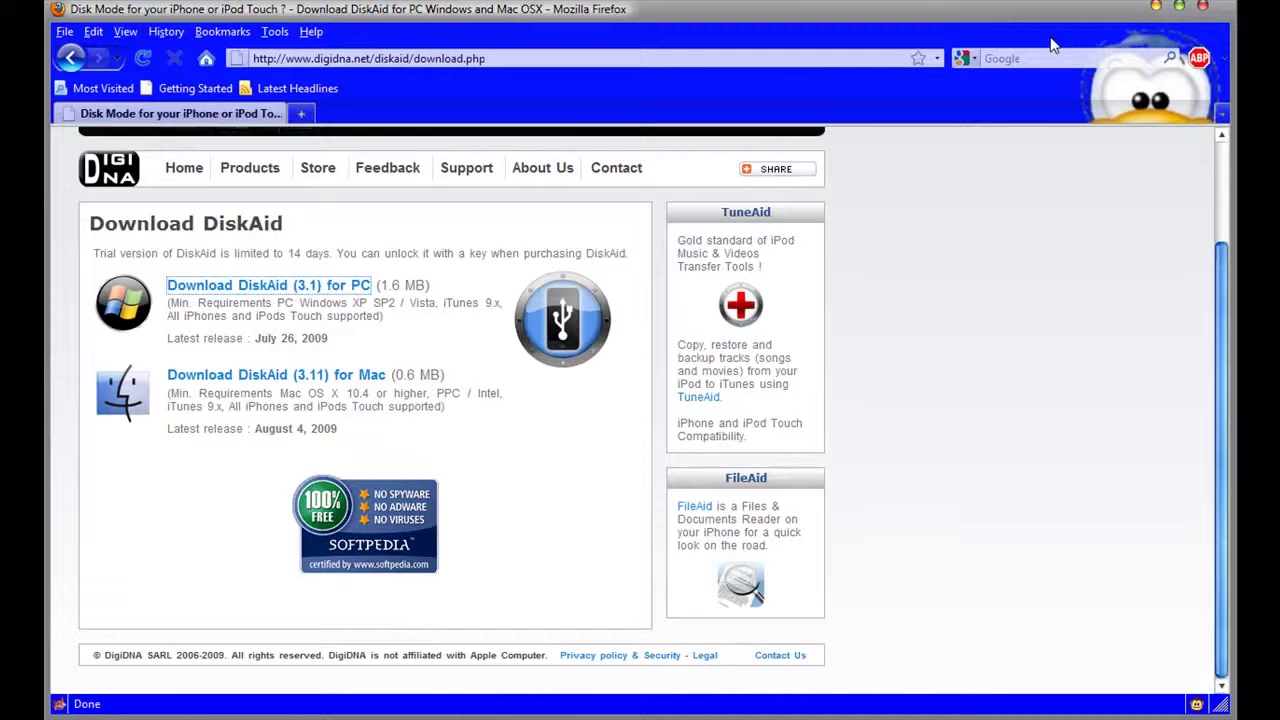
{"action": "left_click", "coordinate": [1155, 8]}
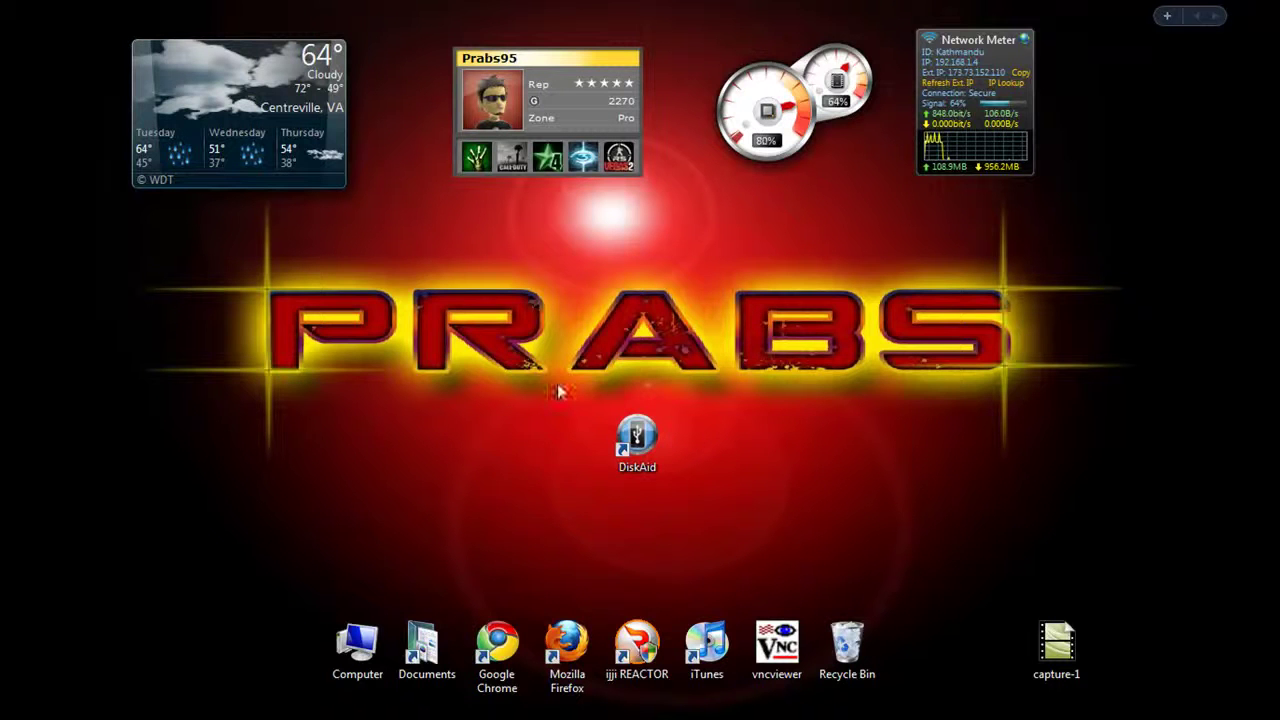
- Launch DiskAid and dismiss the AutoPlay prompt for the connected iPod
{"action": "left_click", "coordinate": [633, 433]}
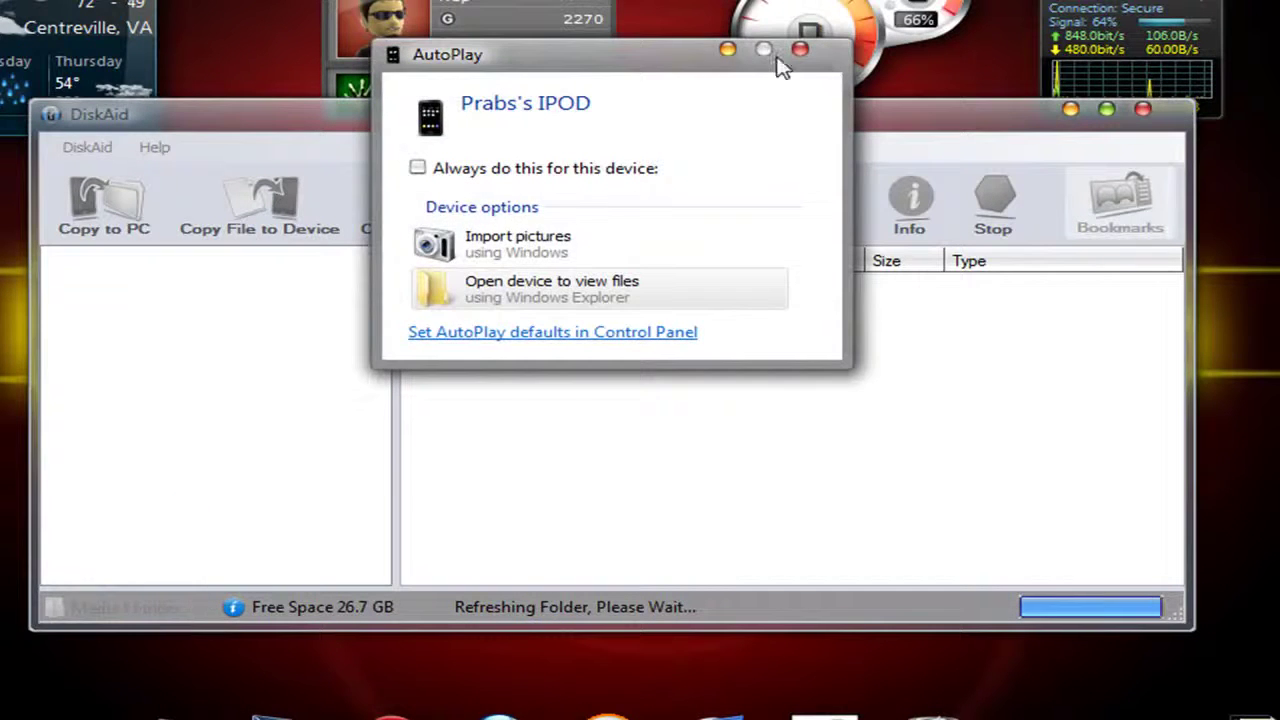
{"action": "left_click", "coordinate": [800, 49]}
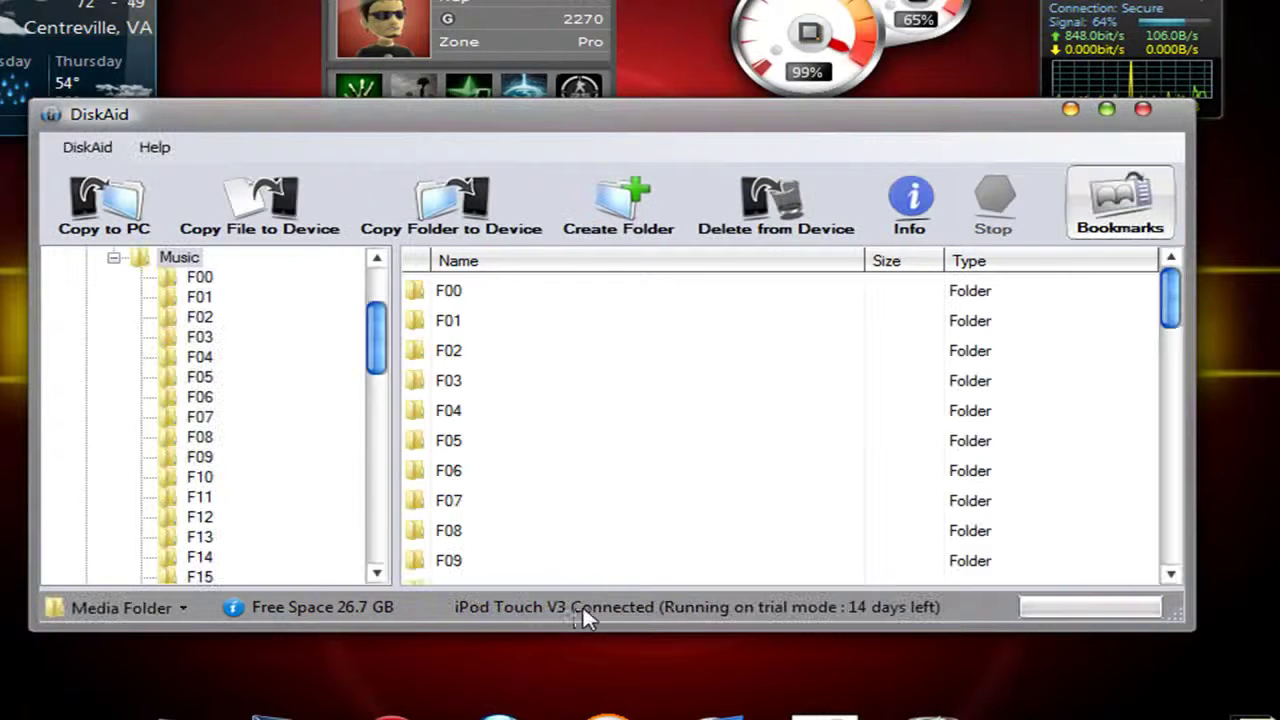
- Switch the device browser to the DiskAid Folder and display its top level
{"action": "left_click", "coordinate": [175, 612]}
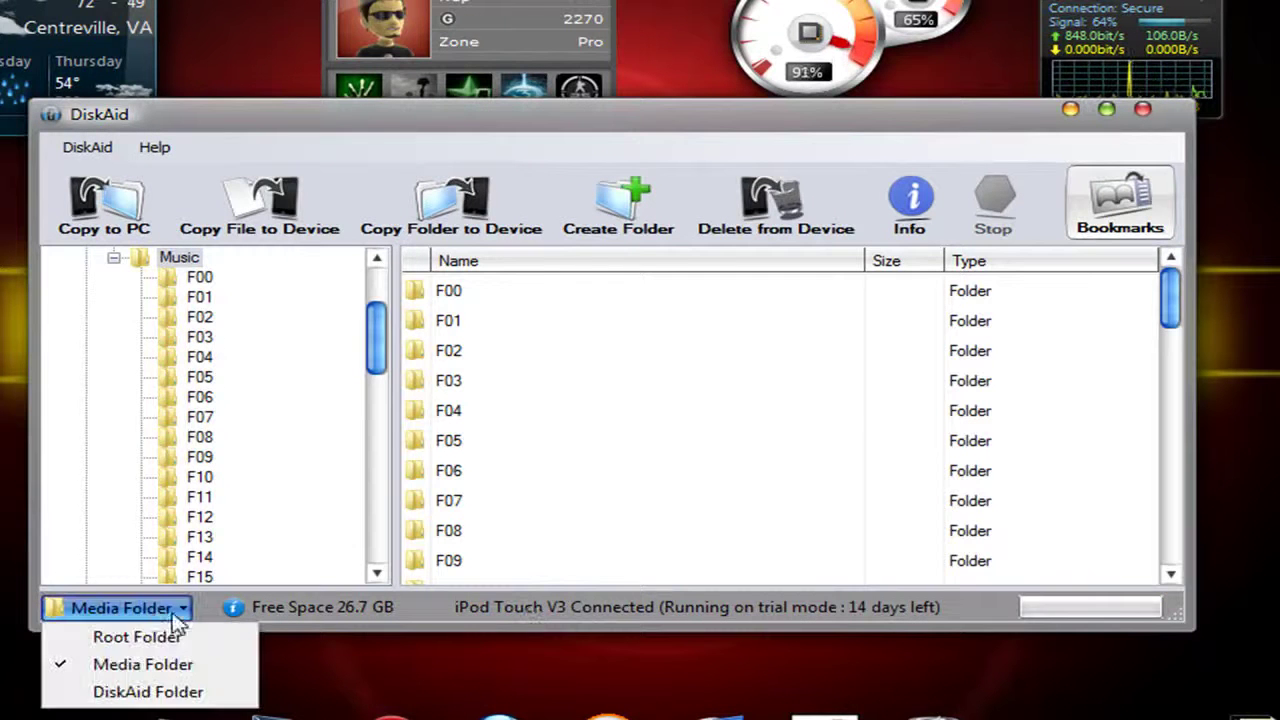
{"action": "left_click", "coordinate": [125, 692]}
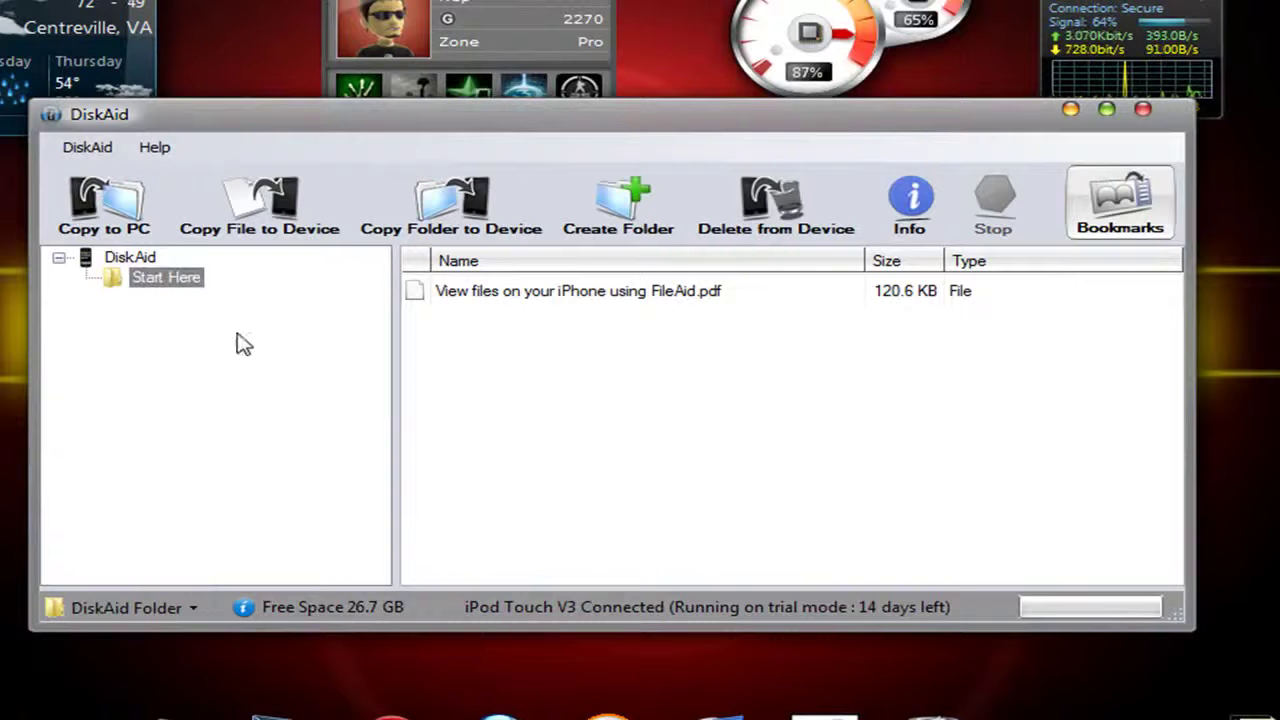
{"action": "left_click", "coordinate": [160, 257]}
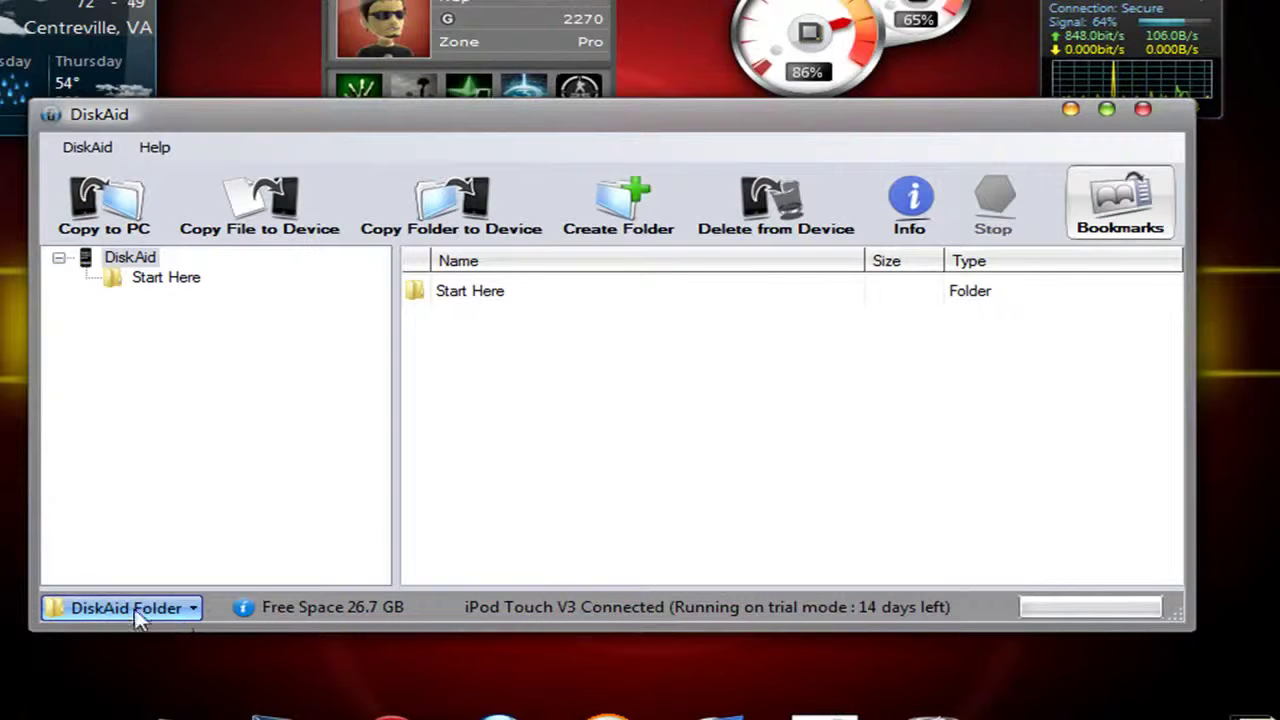
- Switch the device browser to the Media Folder and open the Music folder inside iTunes_Control
{"action": "left_click", "coordinate": [193, 612]}
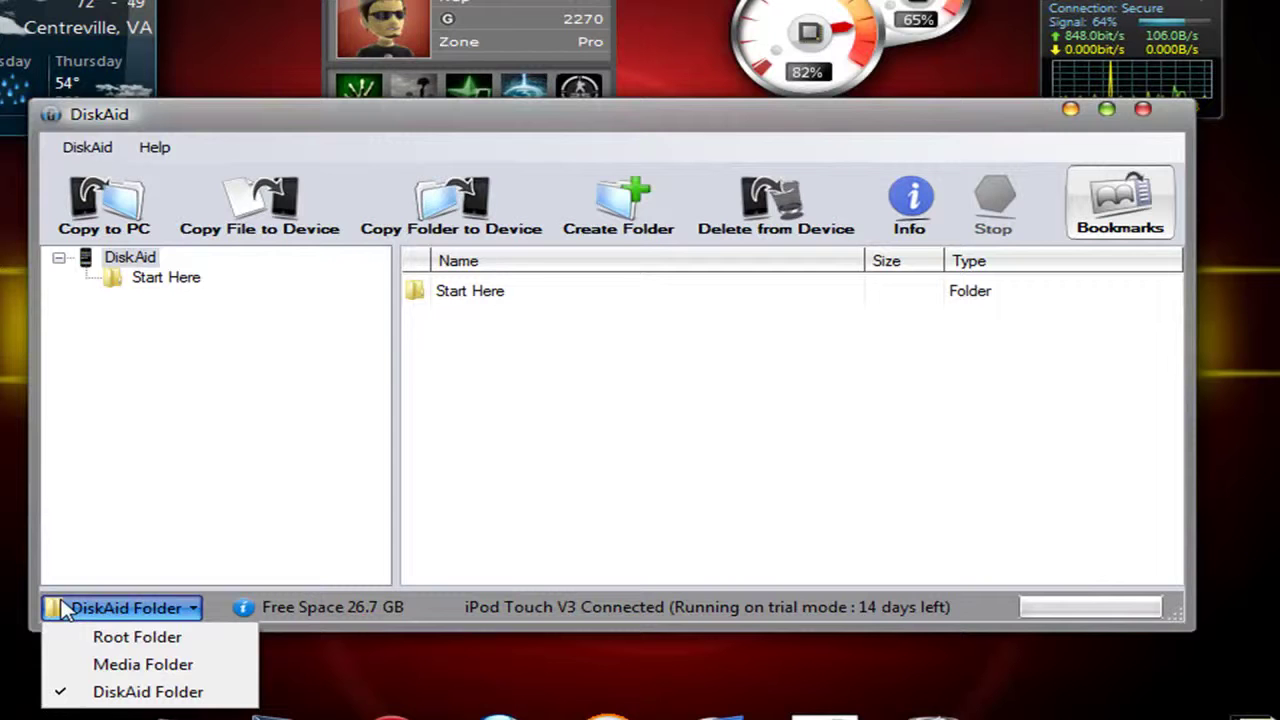
{"action": "left_click", "coordinate": [140, 668]}
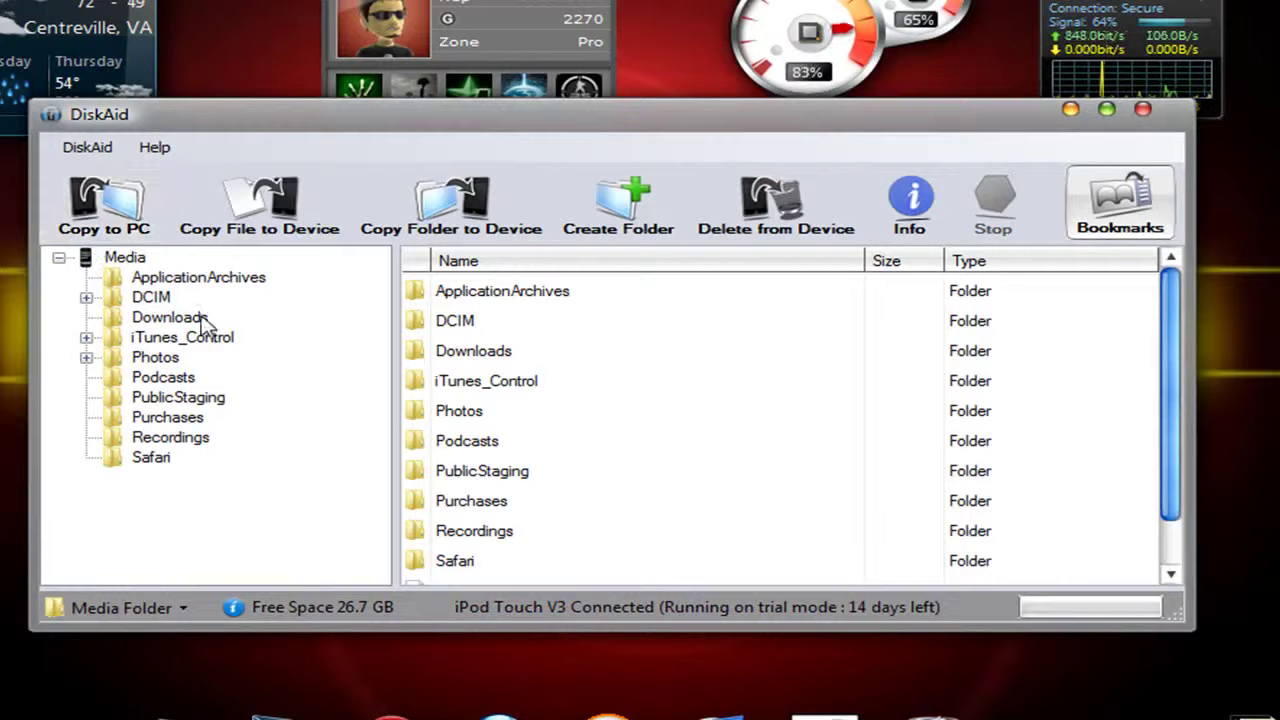
{"action": "left_click", "coordinate": [504, 387]}
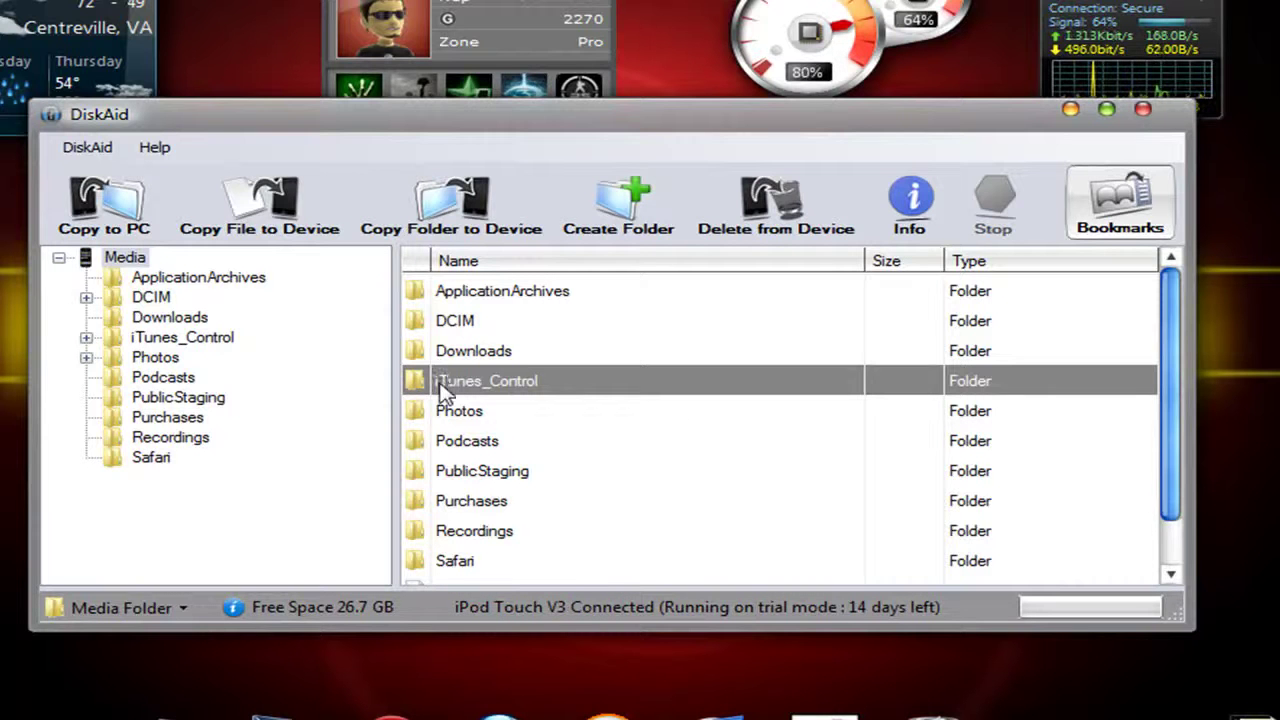
{"action": "double_click", "coordinate": [478, 386]}
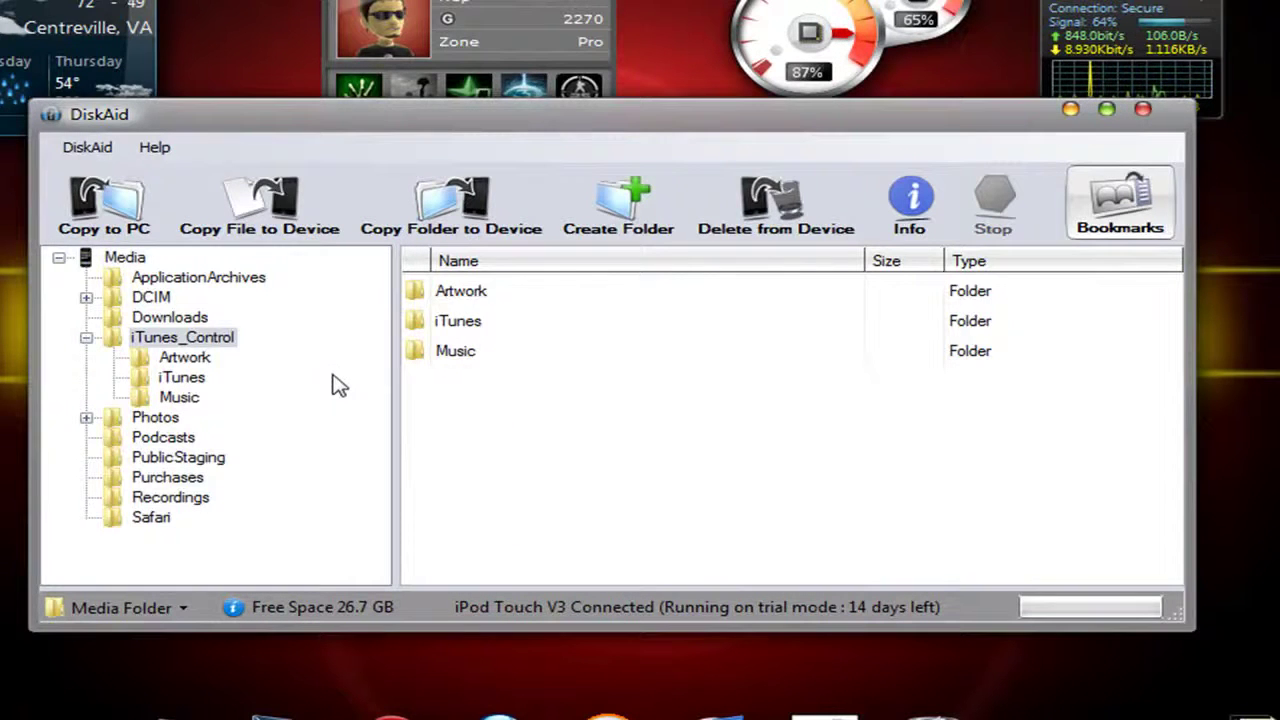
{"action": "double_click", "coordinate": [469, 358]}
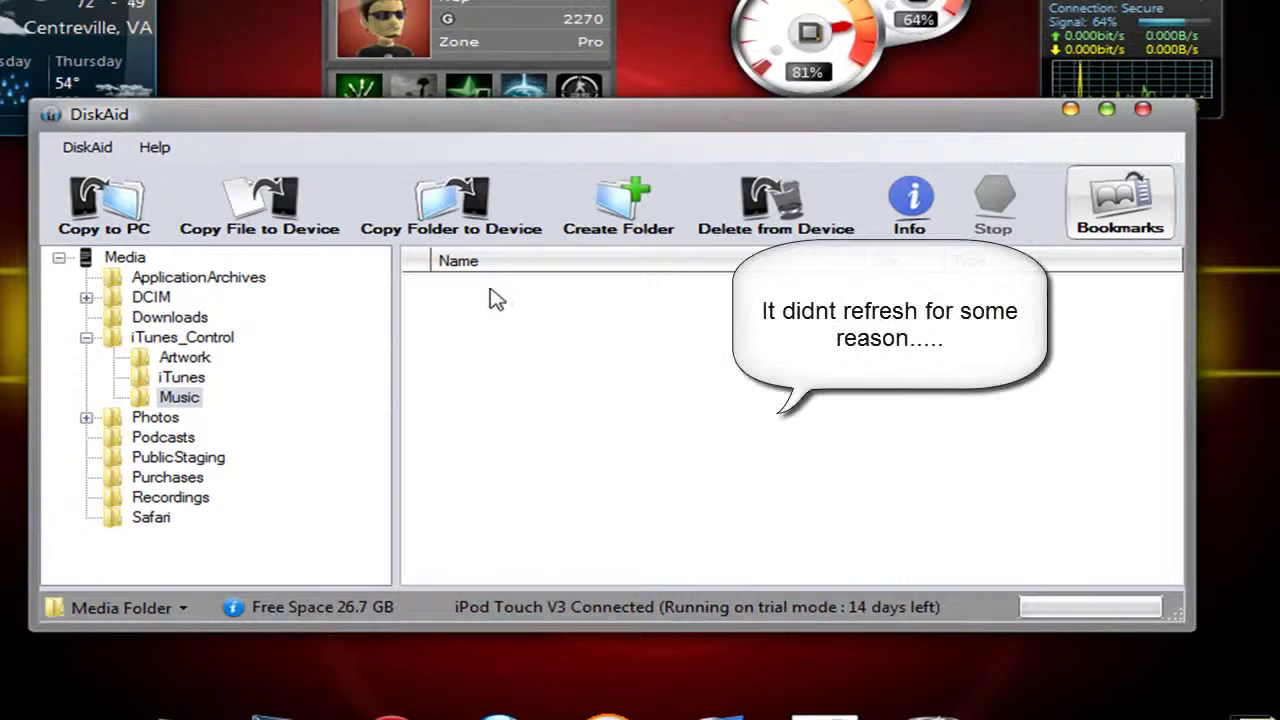
- Reload the Music folder's contents by visiting the neighbouring iTunes folder and returning to Music
{"action": "left_click", "coordinate": [180, 397]}
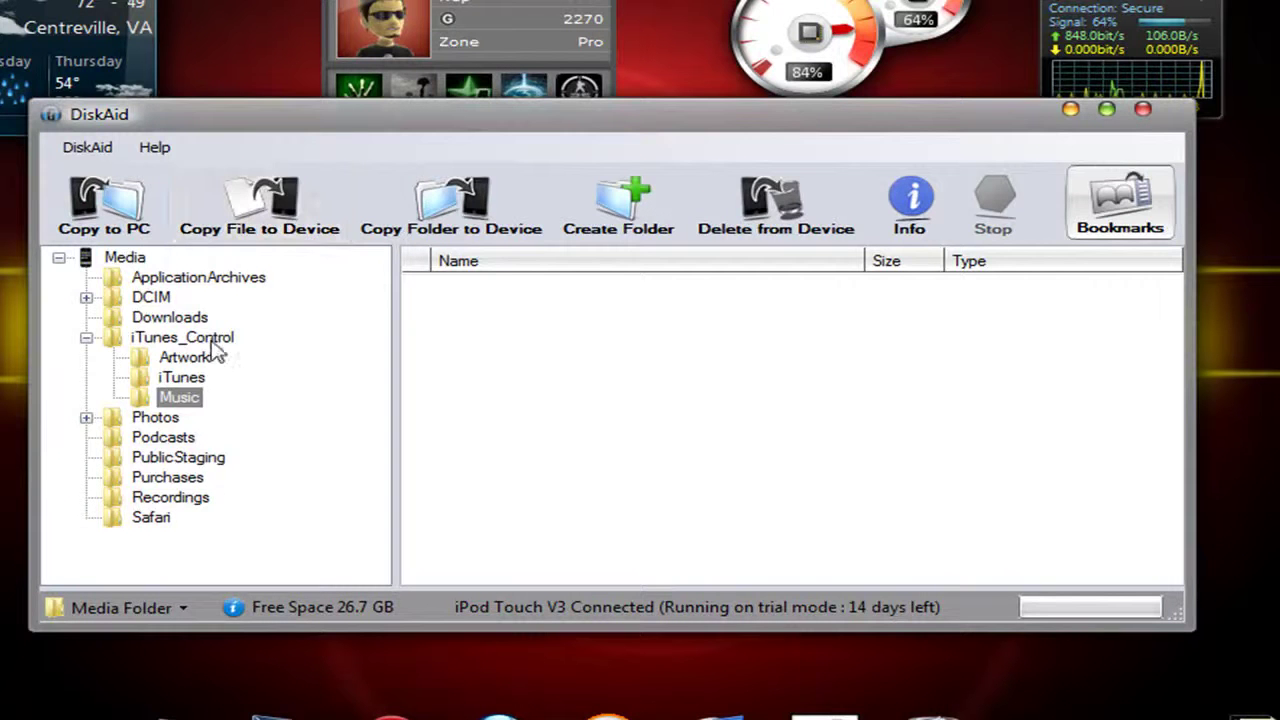
{"action": "left_click", "coordinate": [198, 399]}
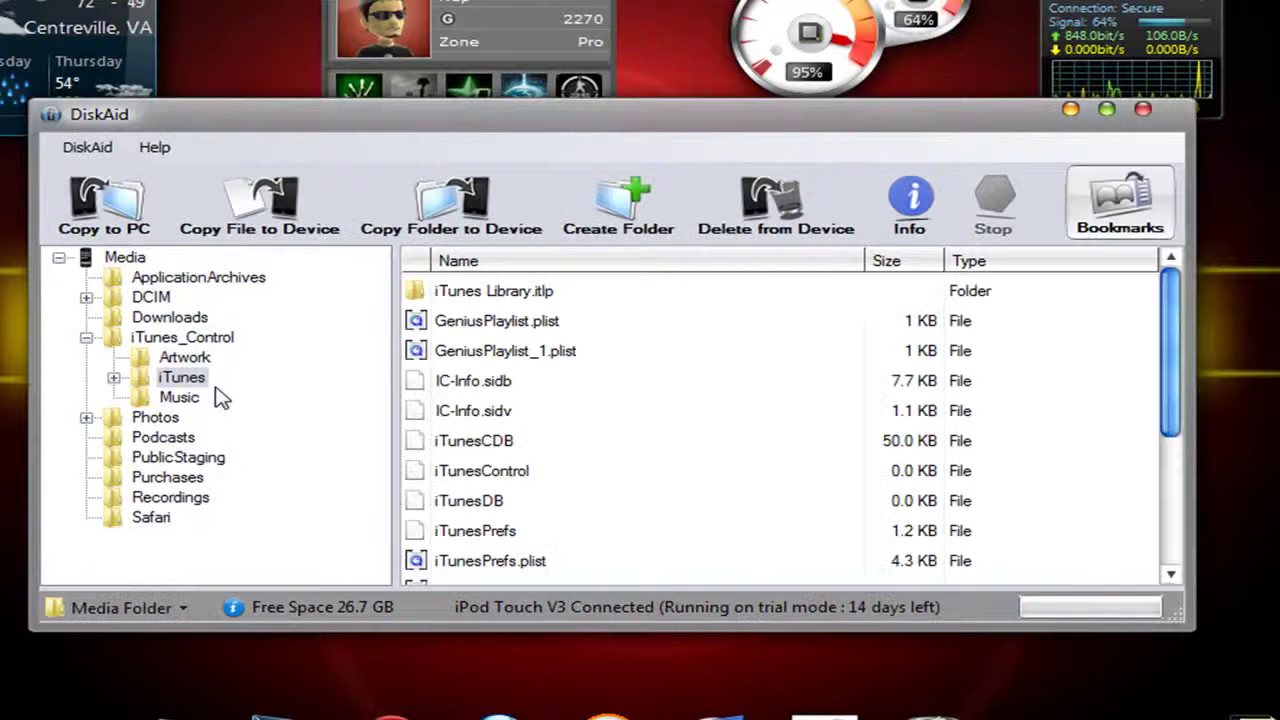
{"action": "scroll", "coordinate": [530, 362], "scroll_direction": "down", "scroll_amount": 3}
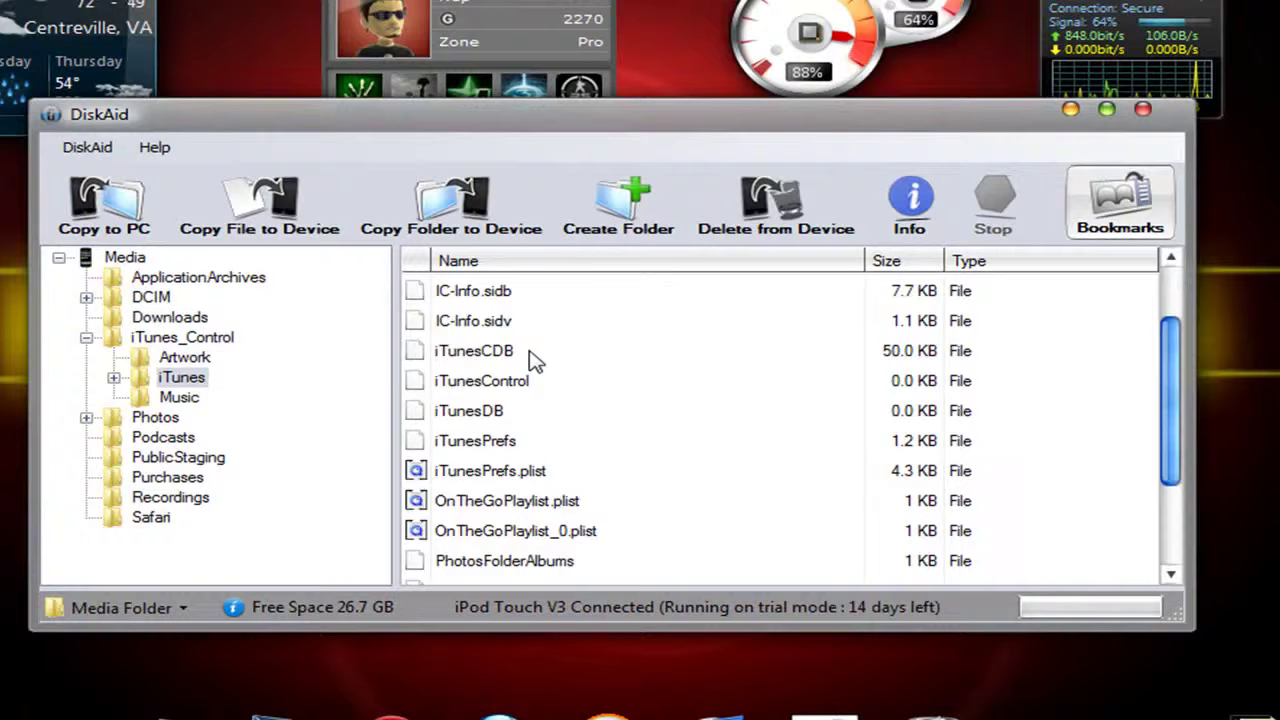
{"action": "scroll", "coordinate": [525, 365], "scroll_direction": "up", "scroll_amount": 3}
{"action": "left_click", "coordinate": [180, 397]}
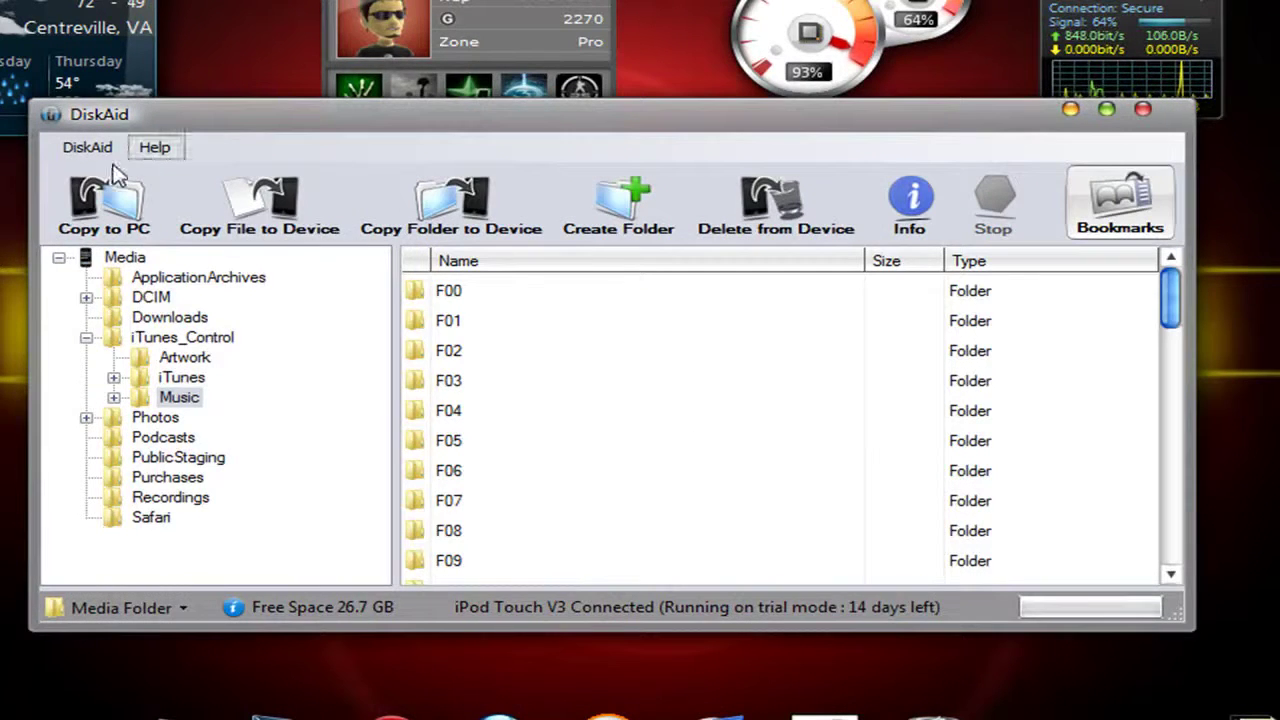
- Expand the Music folder in the folder tree and look through all of its subfolders
{"action": "left_click", "coordinate": [172, 398]}
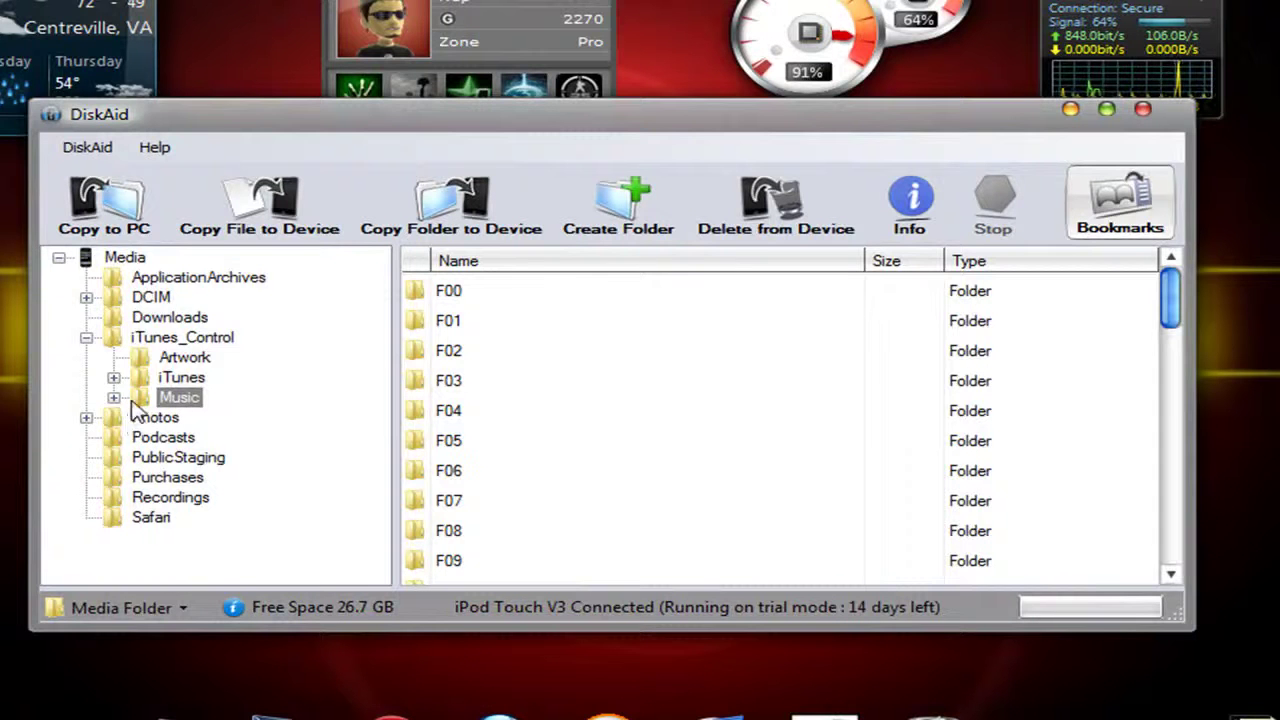
{"action": "left_click", "coordinate": [114, 398]}
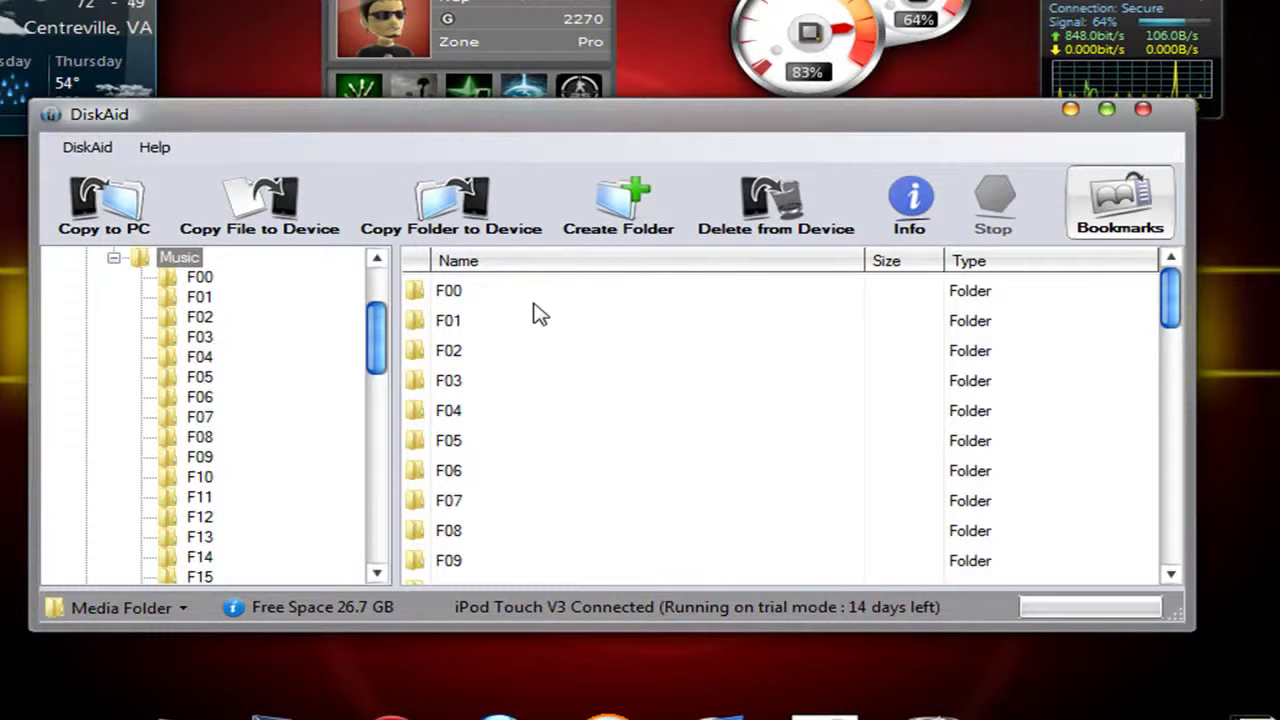
{"action": "scroll", "coordinate": [531, 311], "scroll_direction": "down", "scroll_amount": 5}
{"action": "scroll", "coordinate": [537, 325], "scroll_direction": "down", "scroll_amount": 8}
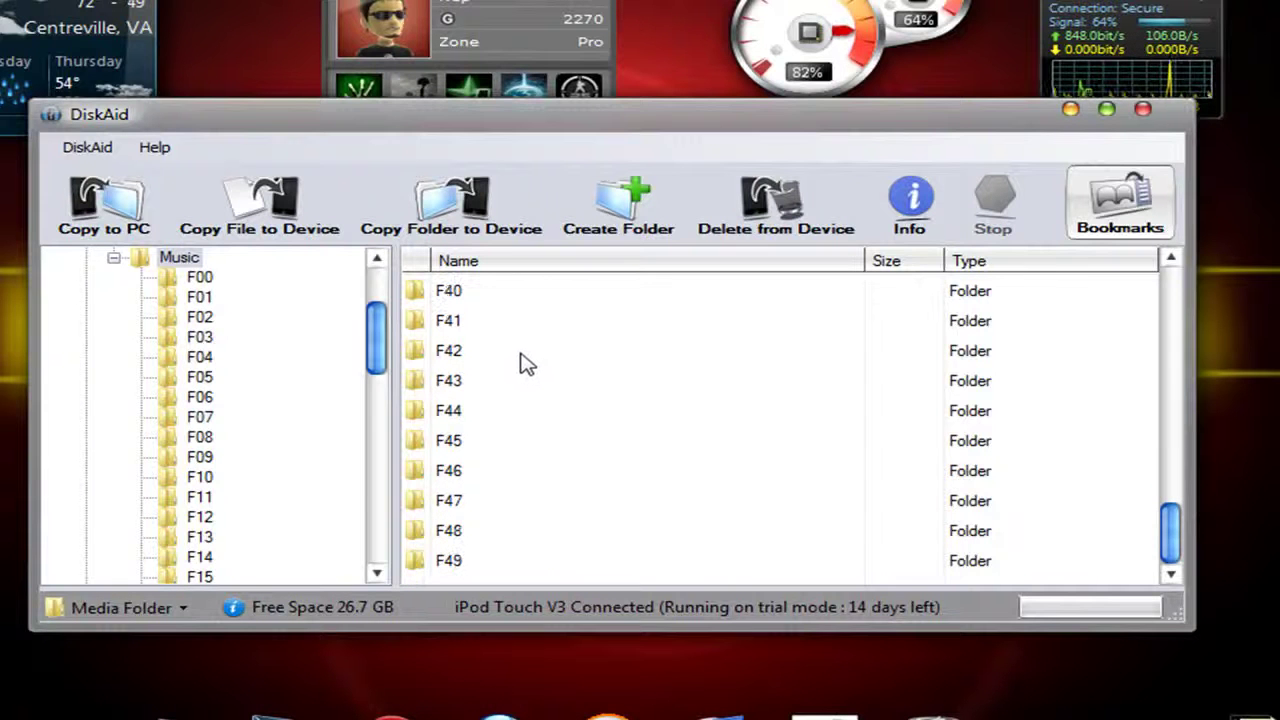
{"action": "scroll", "coordinate": [494, 466], "scroll_direction": "up", "scroll_amount": 9}
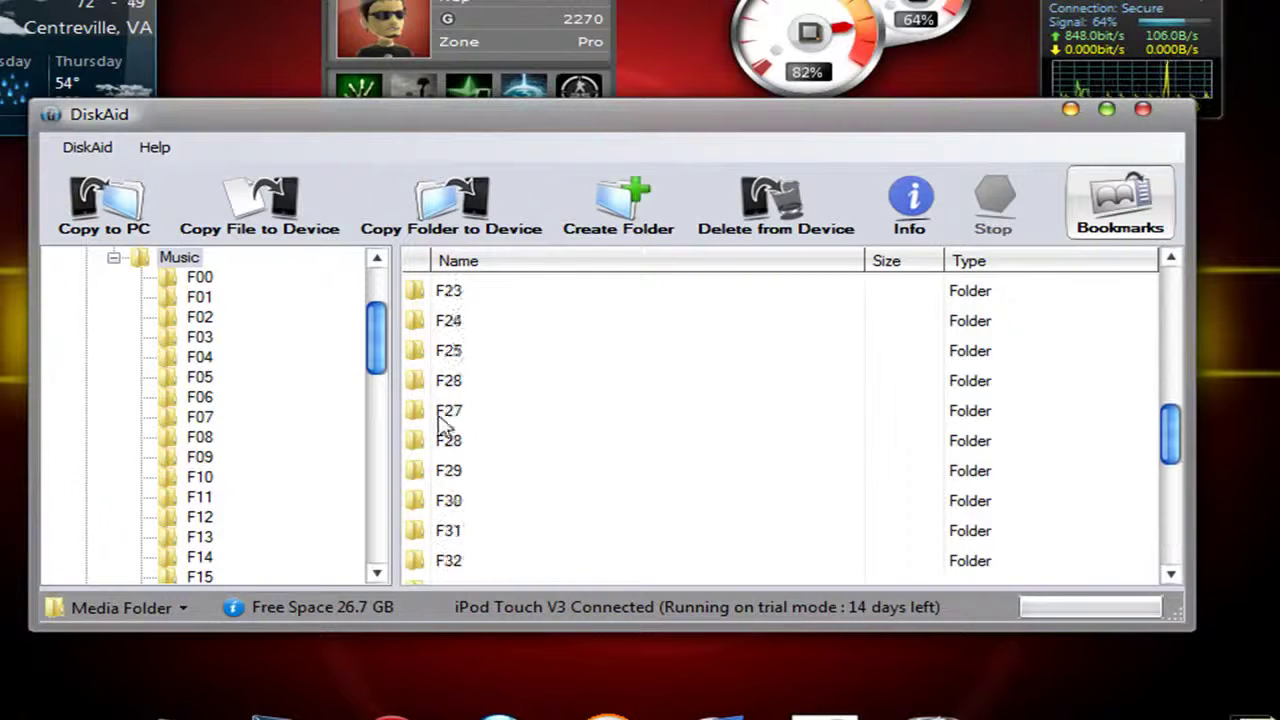
{"action": "scroll", "coordinate": [440, 383], "scroll_direction": "up", "scroll_amount": 4}
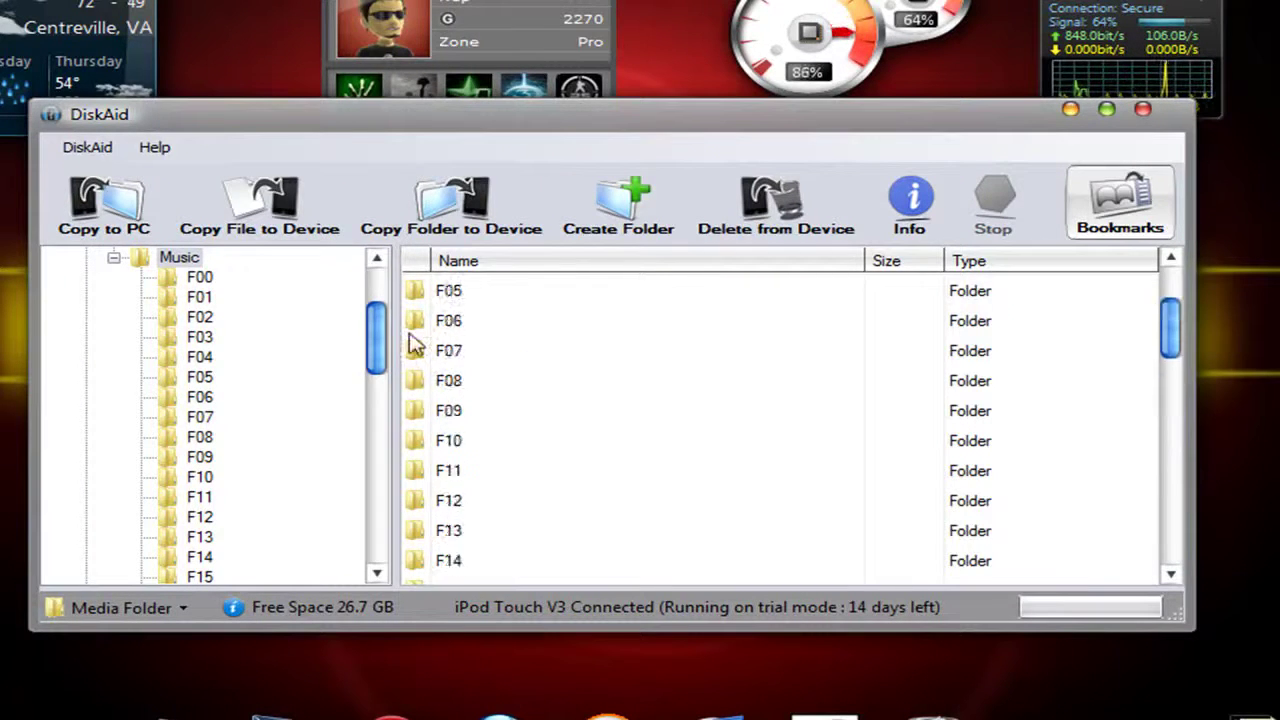
- Copy the iPod's Music folder to the PC, into a new Desktop folder named Music
{"action": "left_click", "coordinate": [177, 258]}
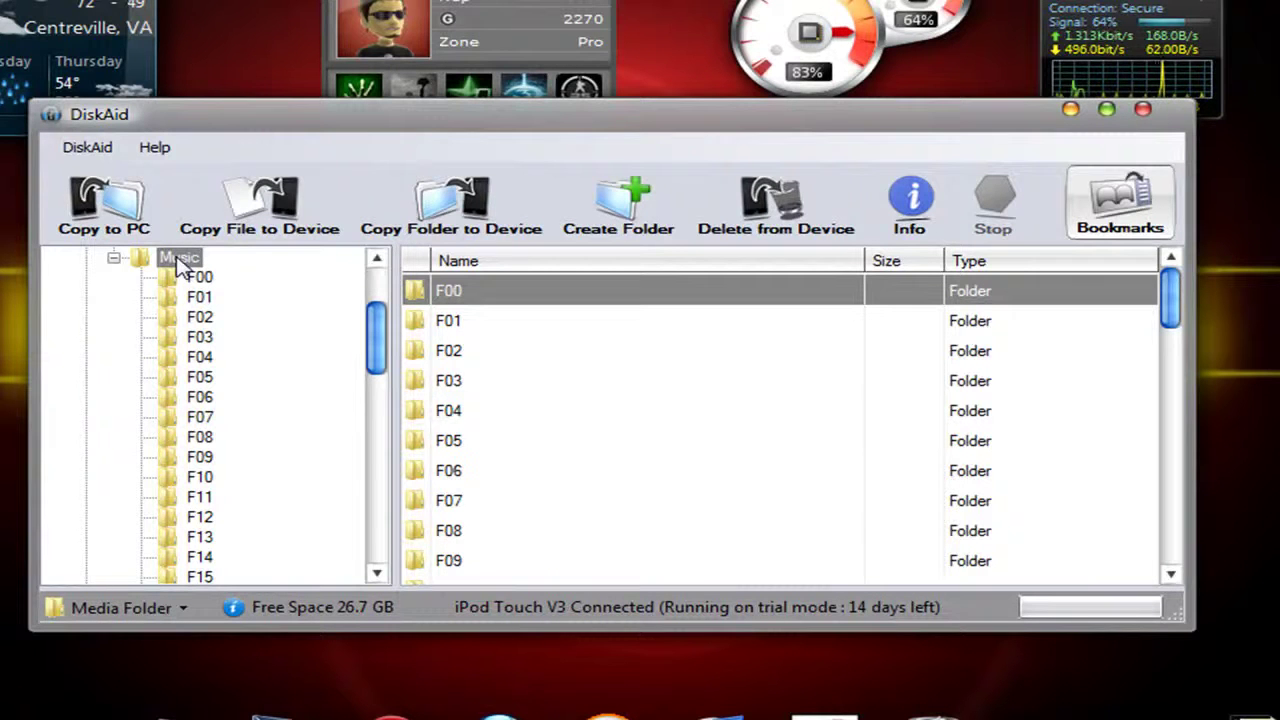
{"action": "left_click", "coordinate": [110, 225]}
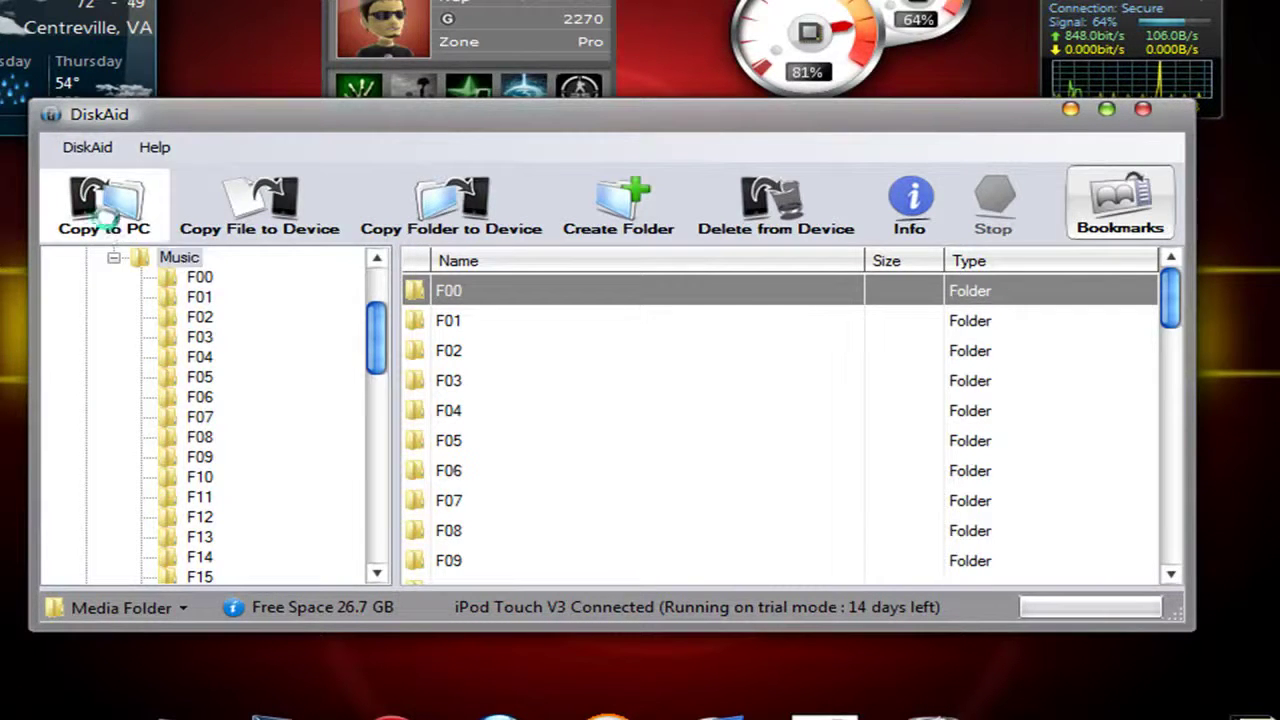
{"action": "left_click_drag", "start_coordinate": [548, 186], "coordinate": [548, 160]}
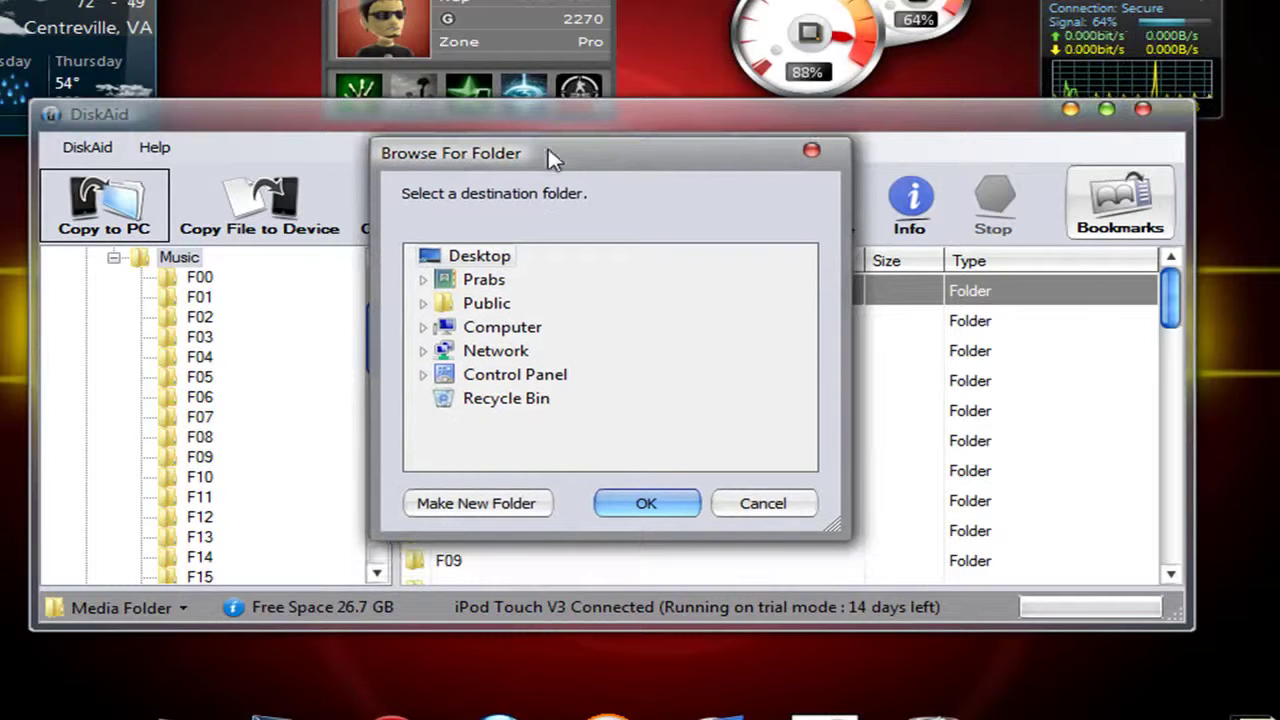
{"action": "left_click", "coordinate": [468, 505]}
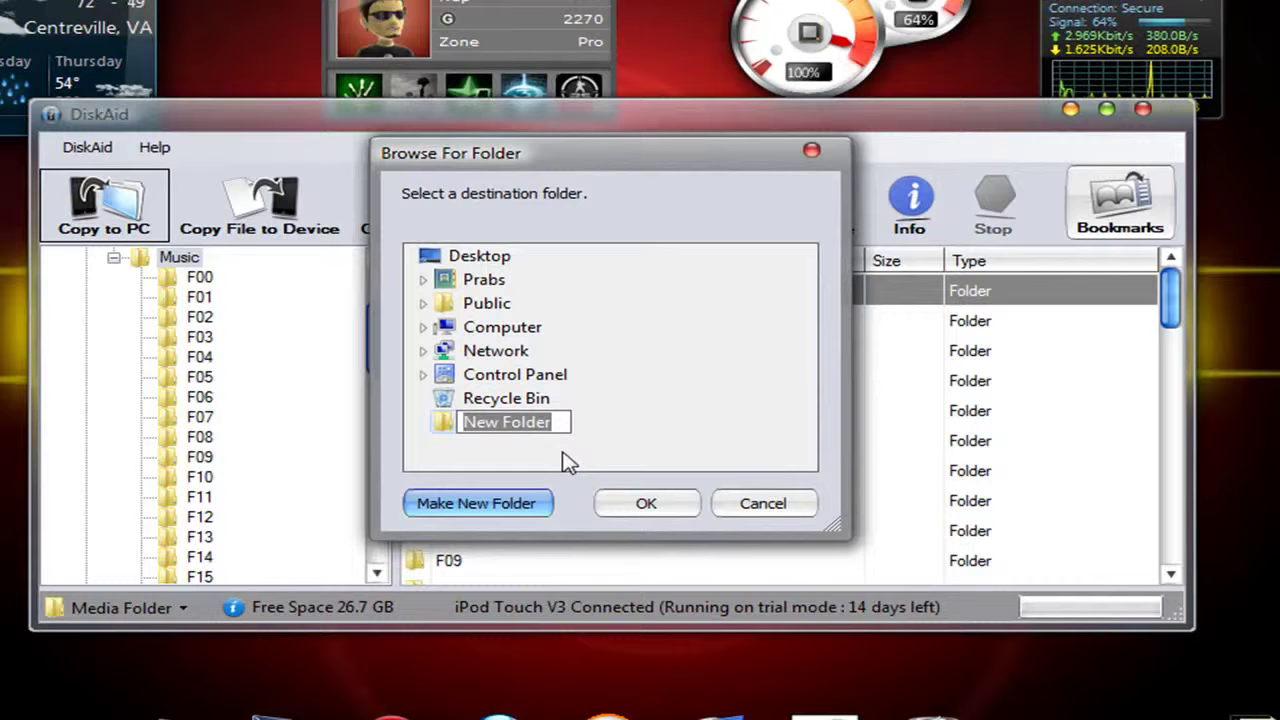
{"action": "type", "text": "Music"}
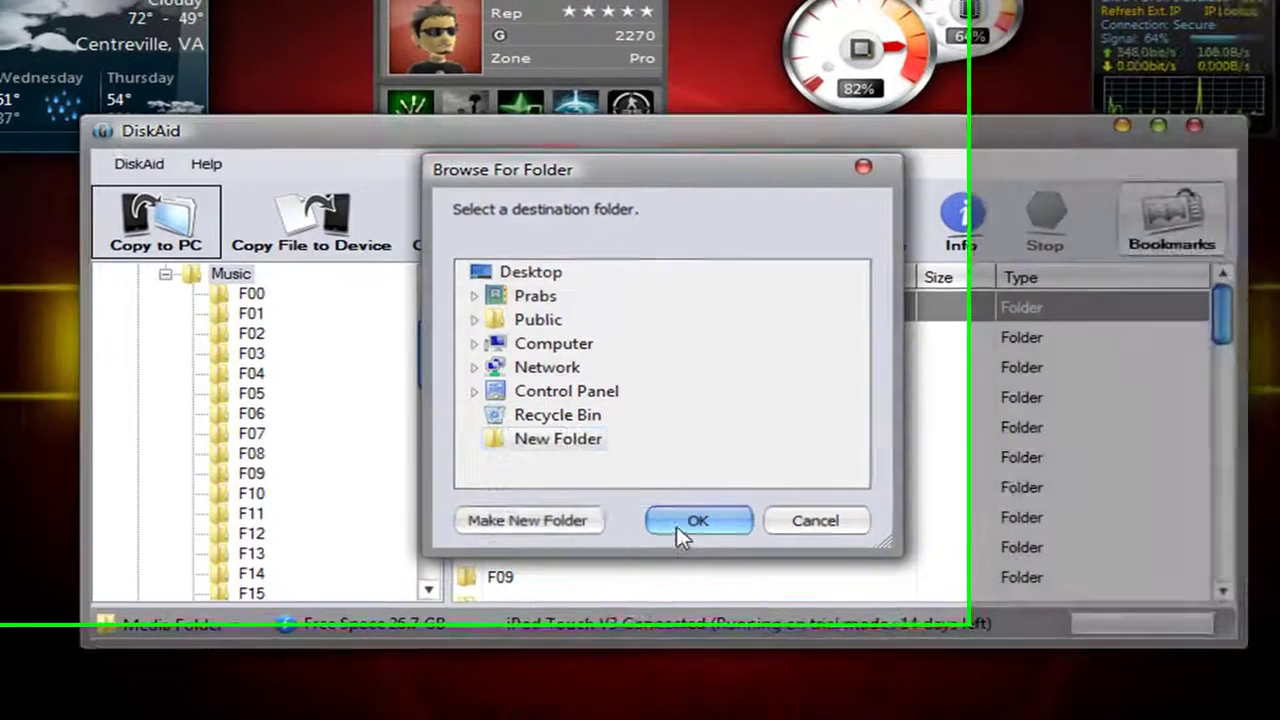
{"action": "left_click", "coordinate": [620, 510]}
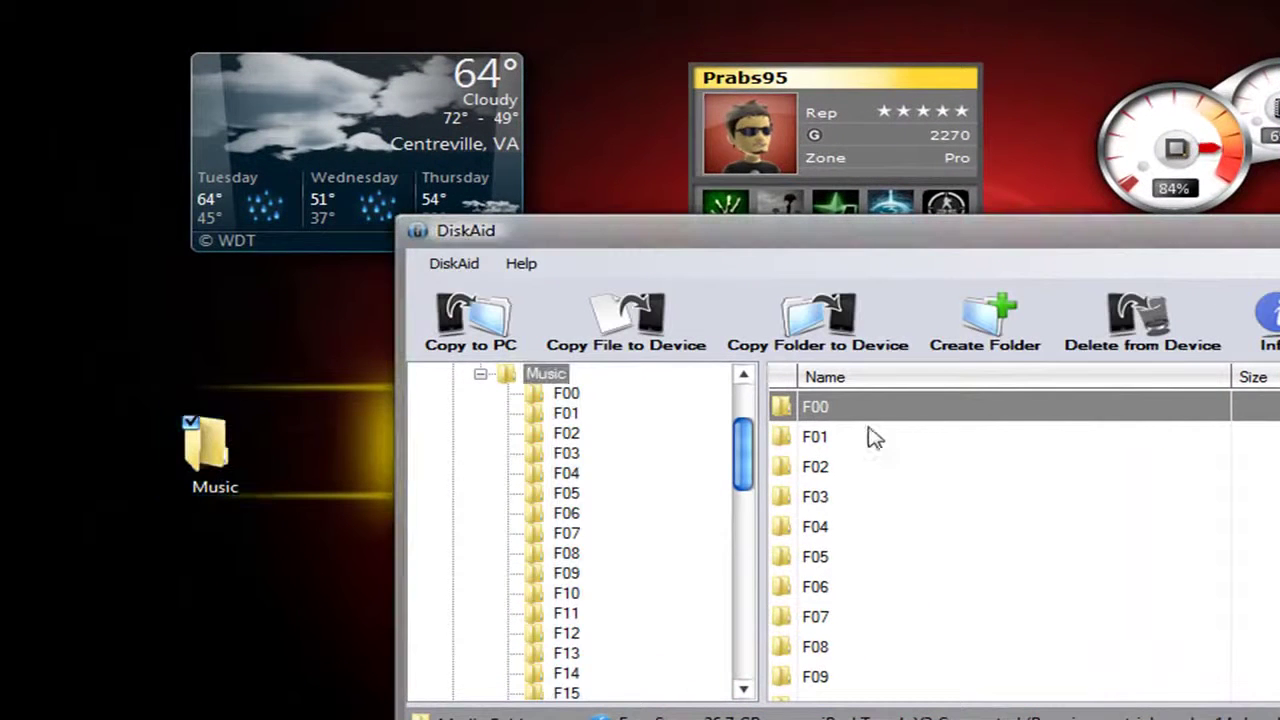
- Step through the first subfolders listed in Music, reselect F00, and show the parent iTunes_Control folder in the tree
{"action": "left_click", "coordinate": [860, 436]}
{"action": "left_click", "coordinate": [815, 410]}
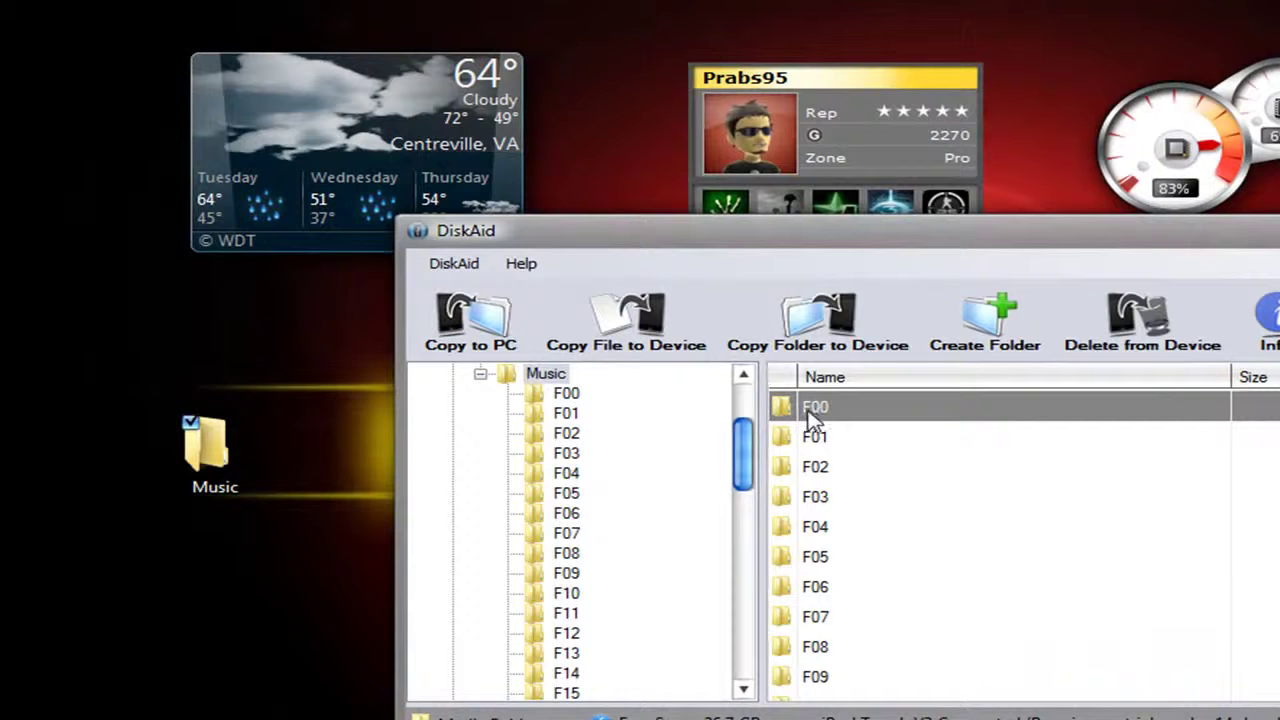
{"action": "key", "text": "Down"}
{"action": "key", "text": "Down"}
{"action": "key", "text": "Down"}
{"action": "key", "text": "Down"}
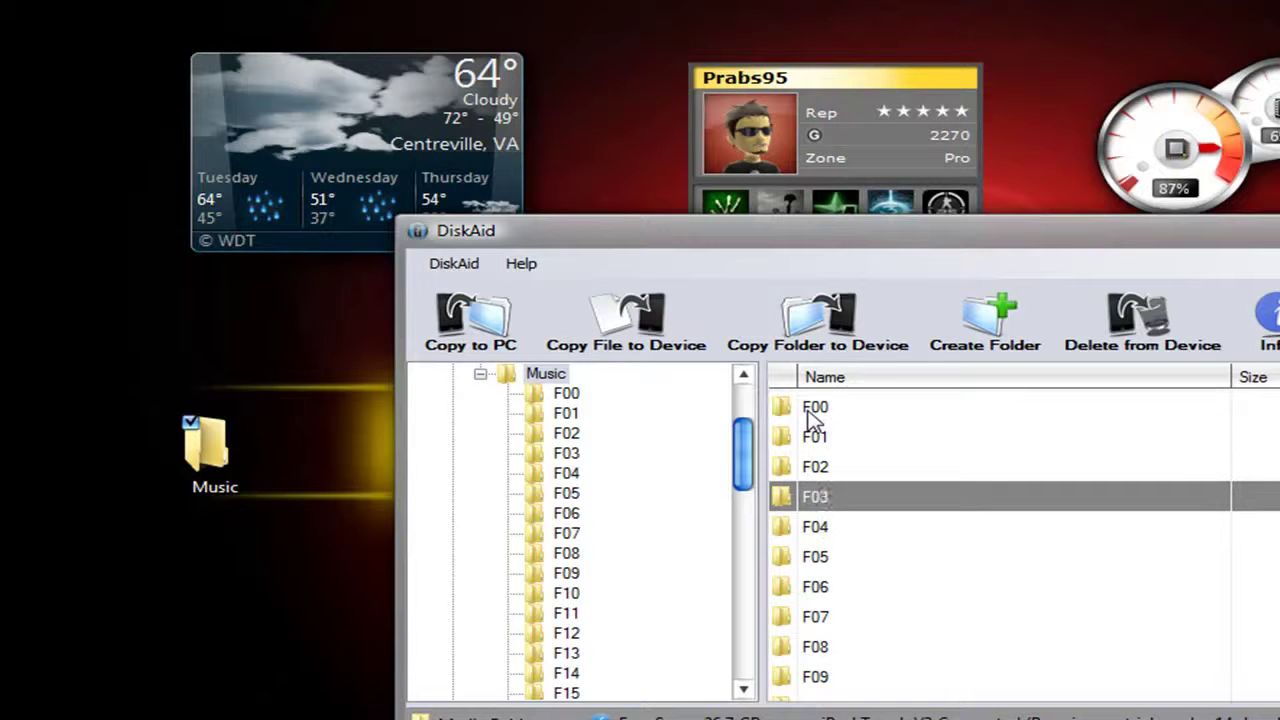
{"action": "left_click", "coordinate": [810, 410]}
{"action": "left_click_drag", "start_coordinate": [748, 468], "coordinate": [740, 435]}
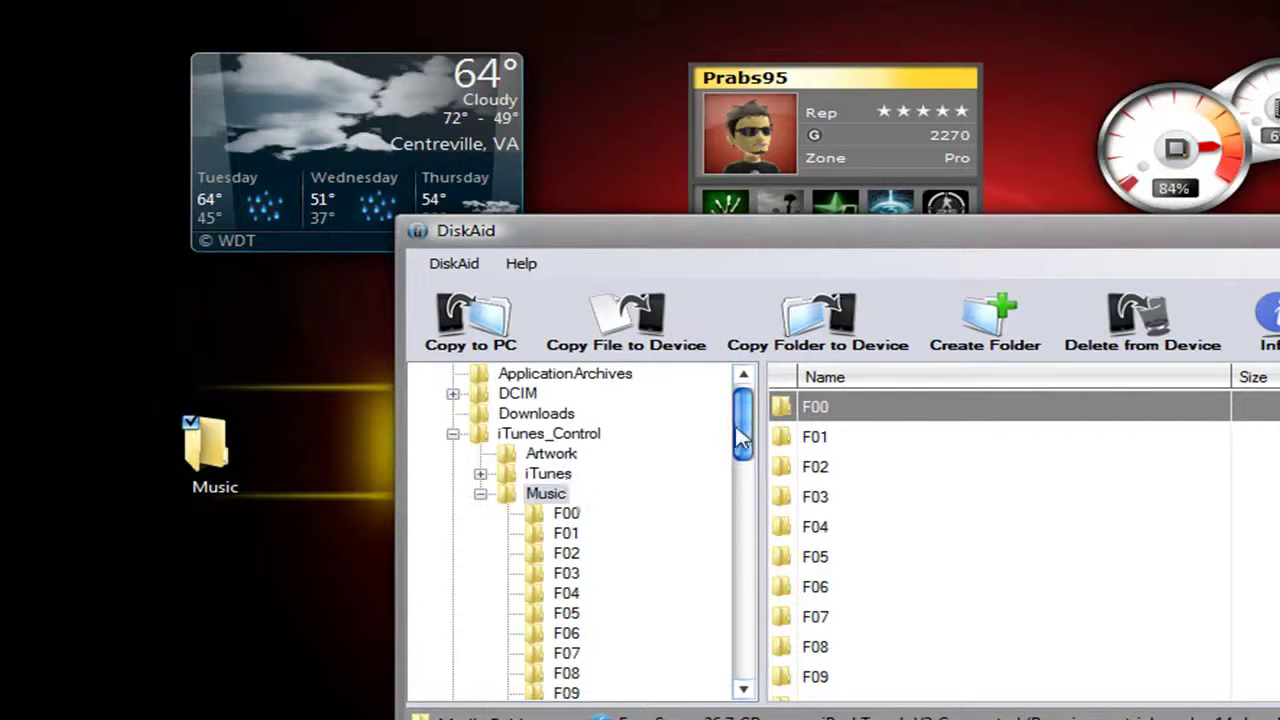
- Copy the iPod's Music folder to the PC, choosing the Music folder on the Desktop as the destination
{"action": "left_click", "coordinate": [548, 473]}
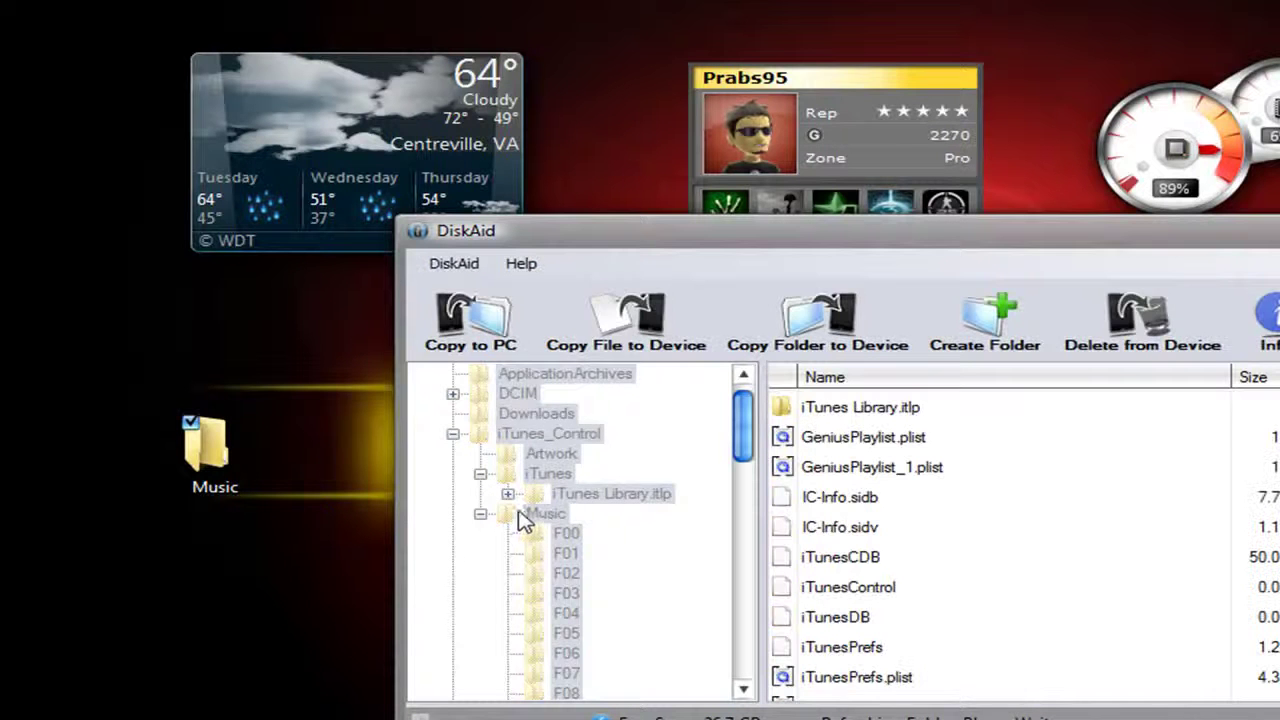
{"action": "left_click", "coordinate": [515, 512]}
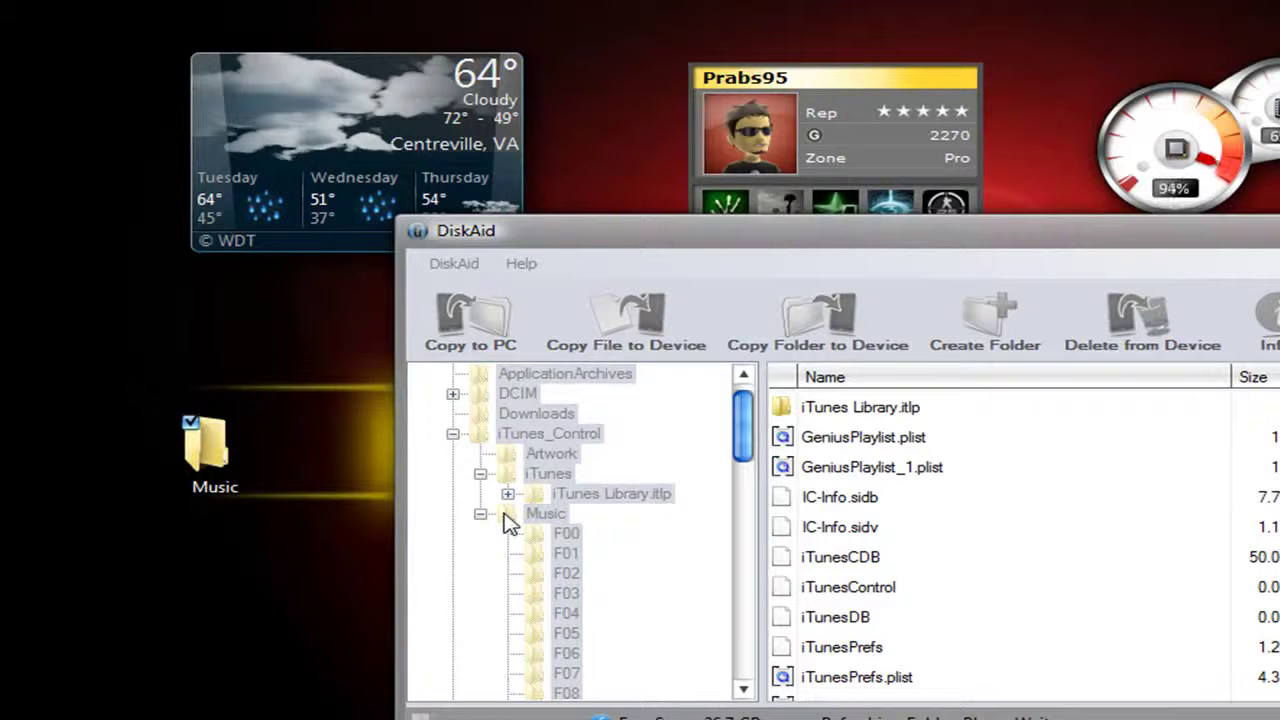
{"action": "right_click", "coordinate": [506, 519]}
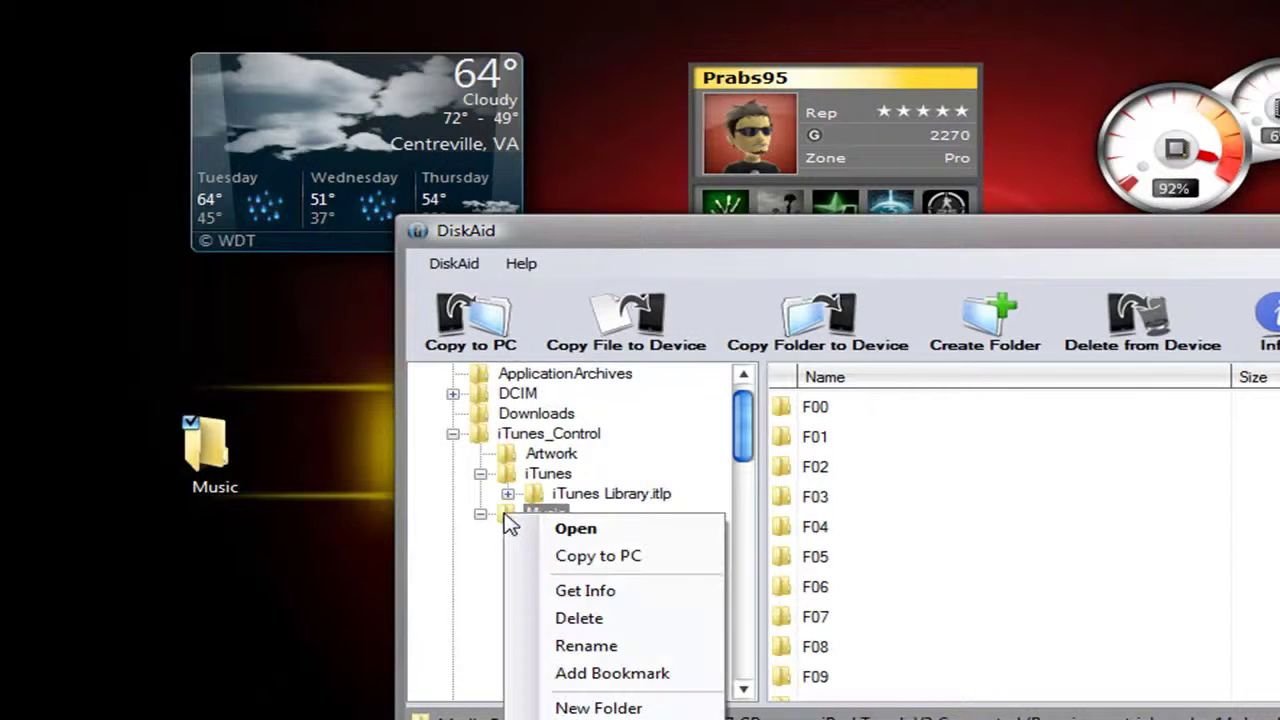
{"action": "left_click", "coordinate": [585, 556]}
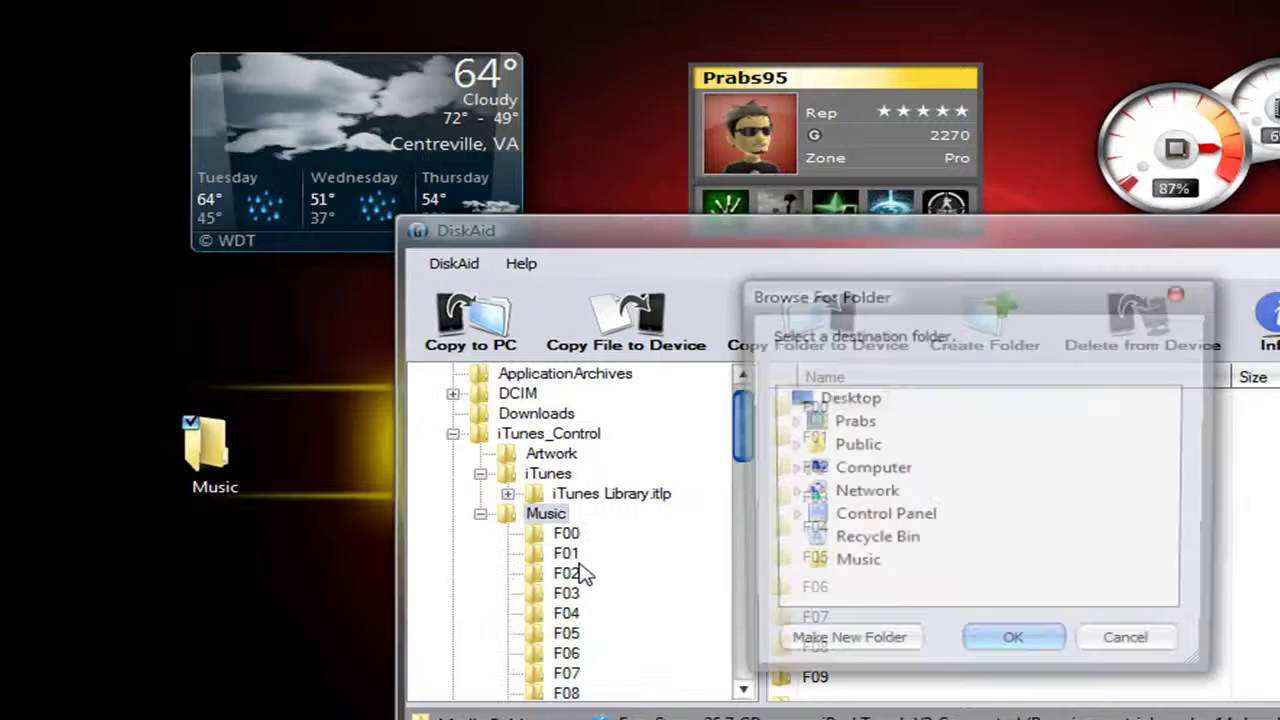
{"action": "left_click", "coordinate": [850, 564]}
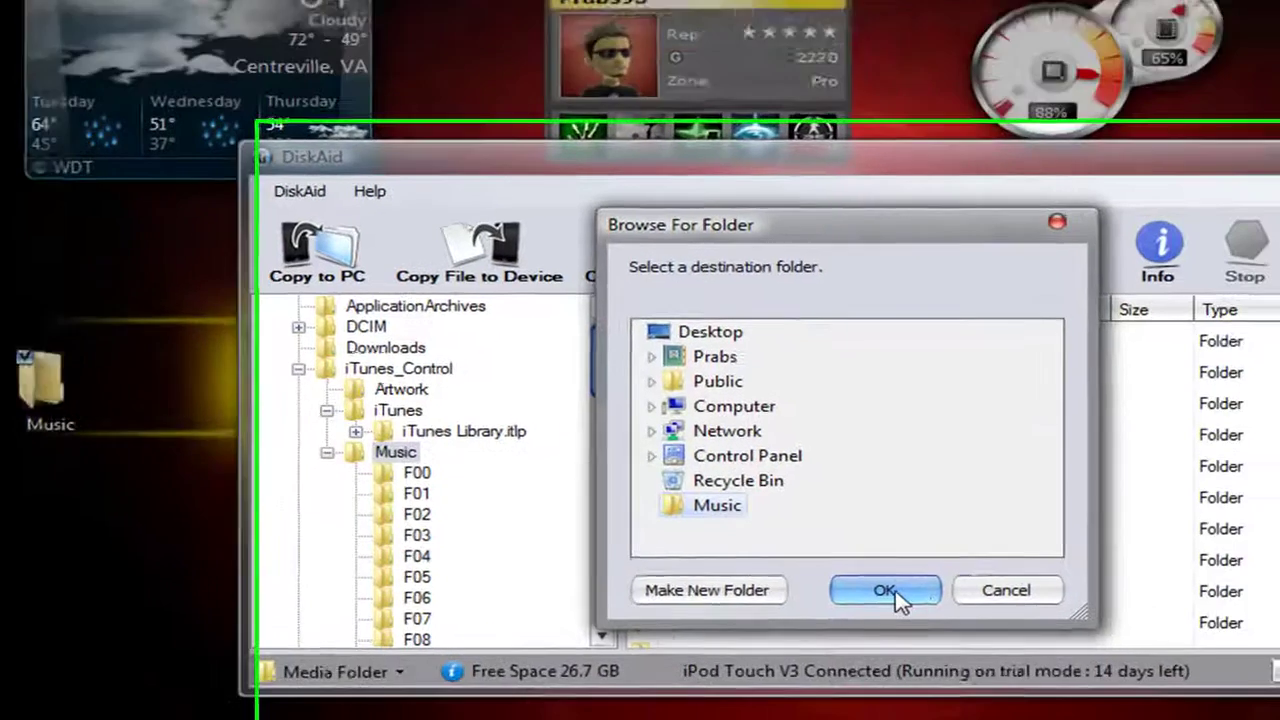
{"action": "left_click", "coordinate": [1043, 647]}
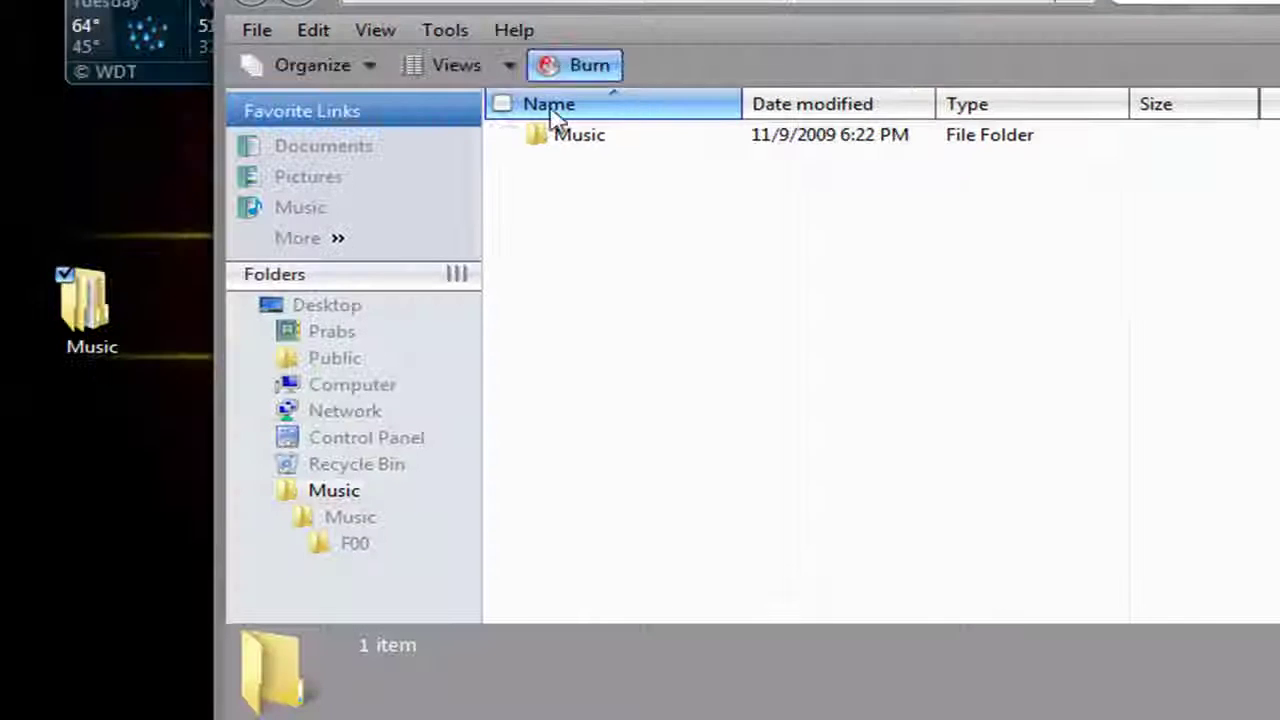
- Open the inner Music folder of the Desktop copy and arrange its window directly below the DiskAid window
{"action": "double_click", "coordinate": [566, 134]}
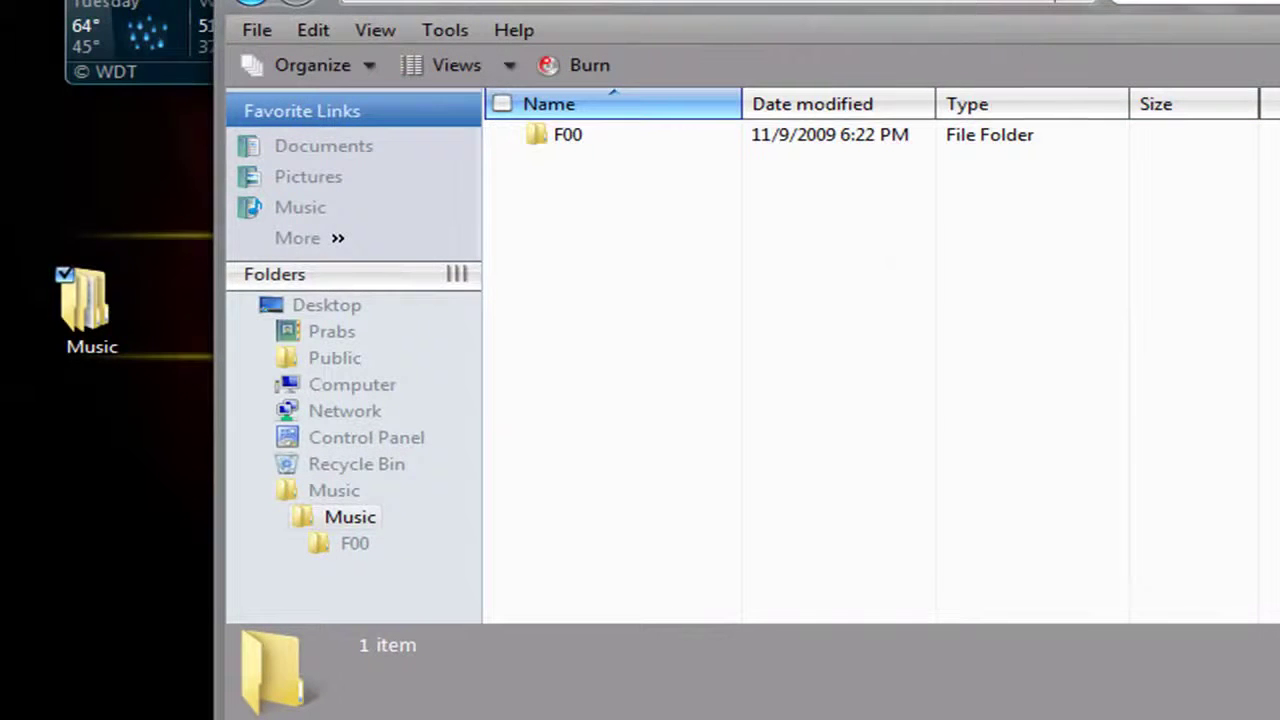
{"action": "left_click_drag", "start_coordinate": [1030, 5], "coordinate": [1234, 697]}
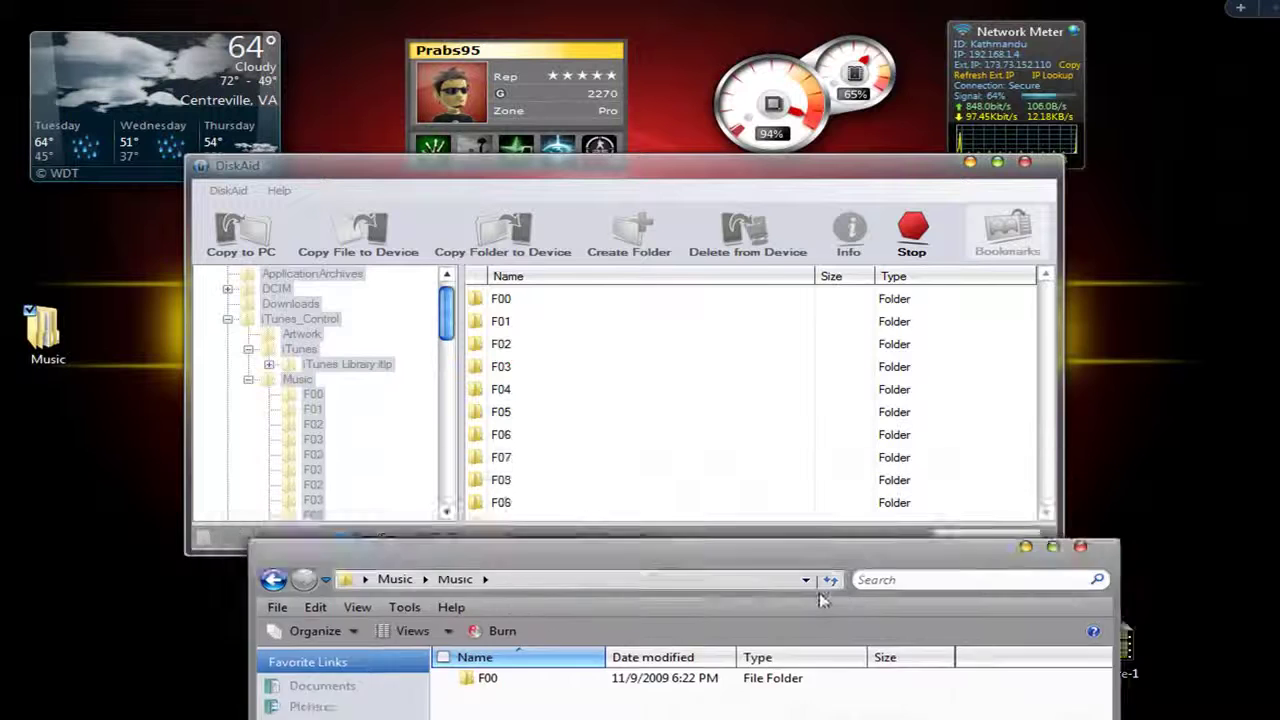
{"action": "left_click_drag", "start_coordinate": [820, 598], "coordinate": [750, 100]}
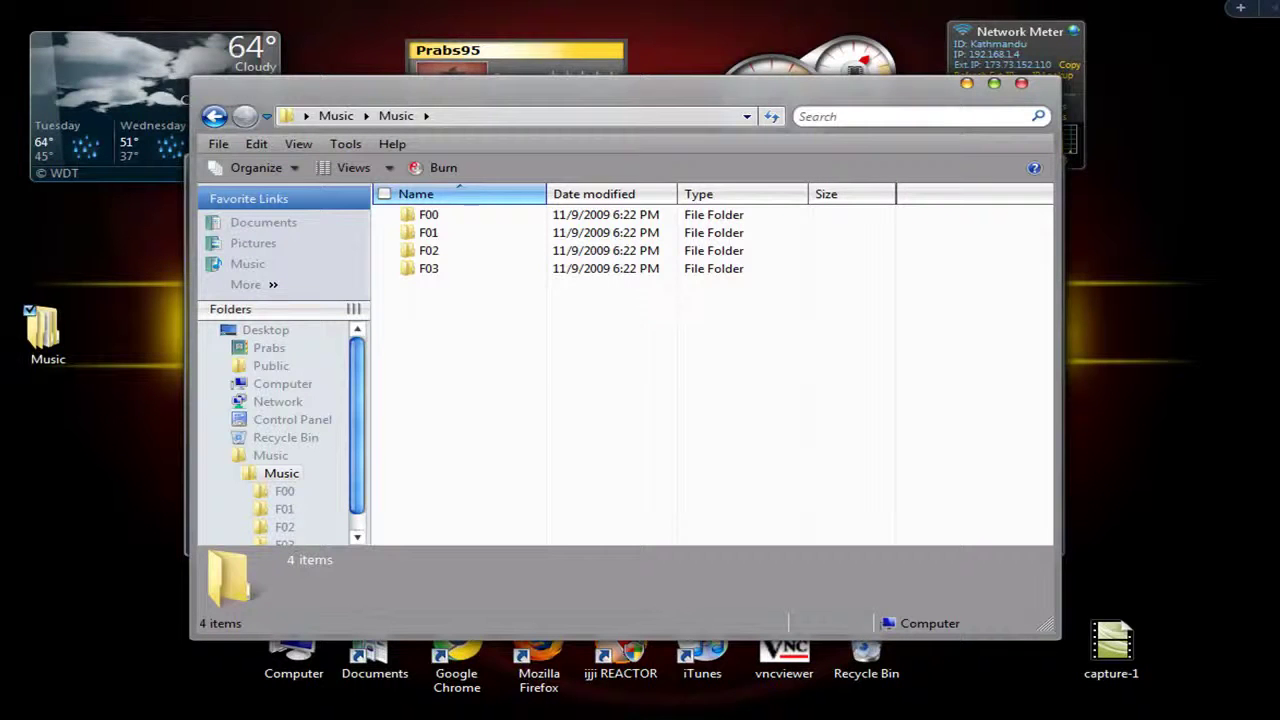
{"action": "left_click_drag", "start_coordinate": [782, 72], "coordinate": [745, 215]}
{"action": "left_click", "coordinate": [723, 29]}
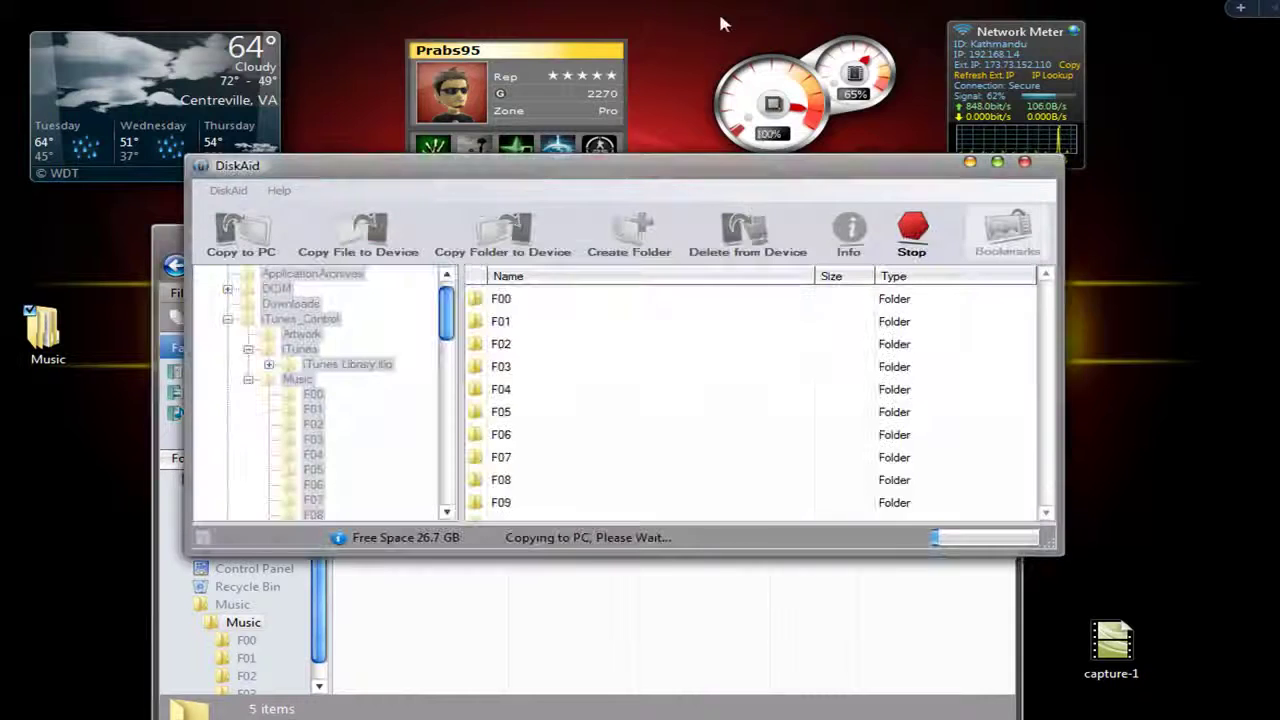
{"action": "left_click_drag", "start_coordinate": [714, 30], "coordinate": [714, 0]}
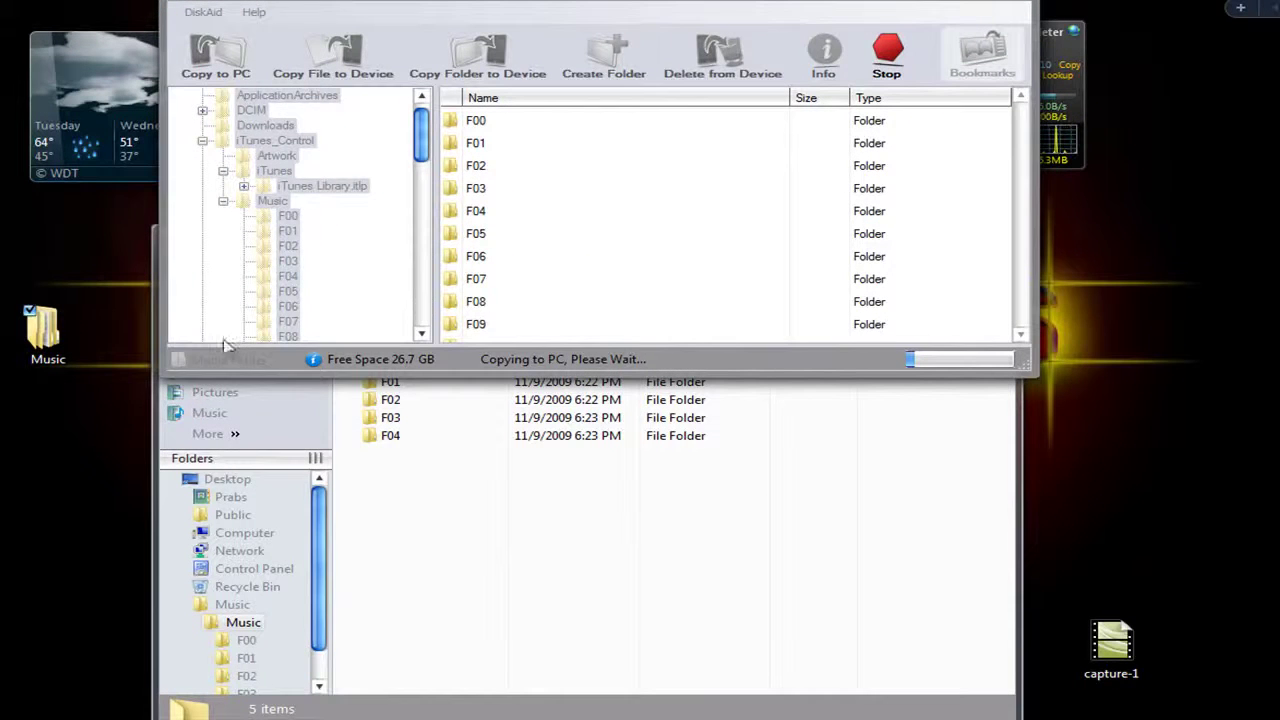
{"action": "left_click", "coordinate": [1008, 430]}
{"action": "left_click_drag", "start_coordinate": [720, 241], "coordinate": [698, 402]}
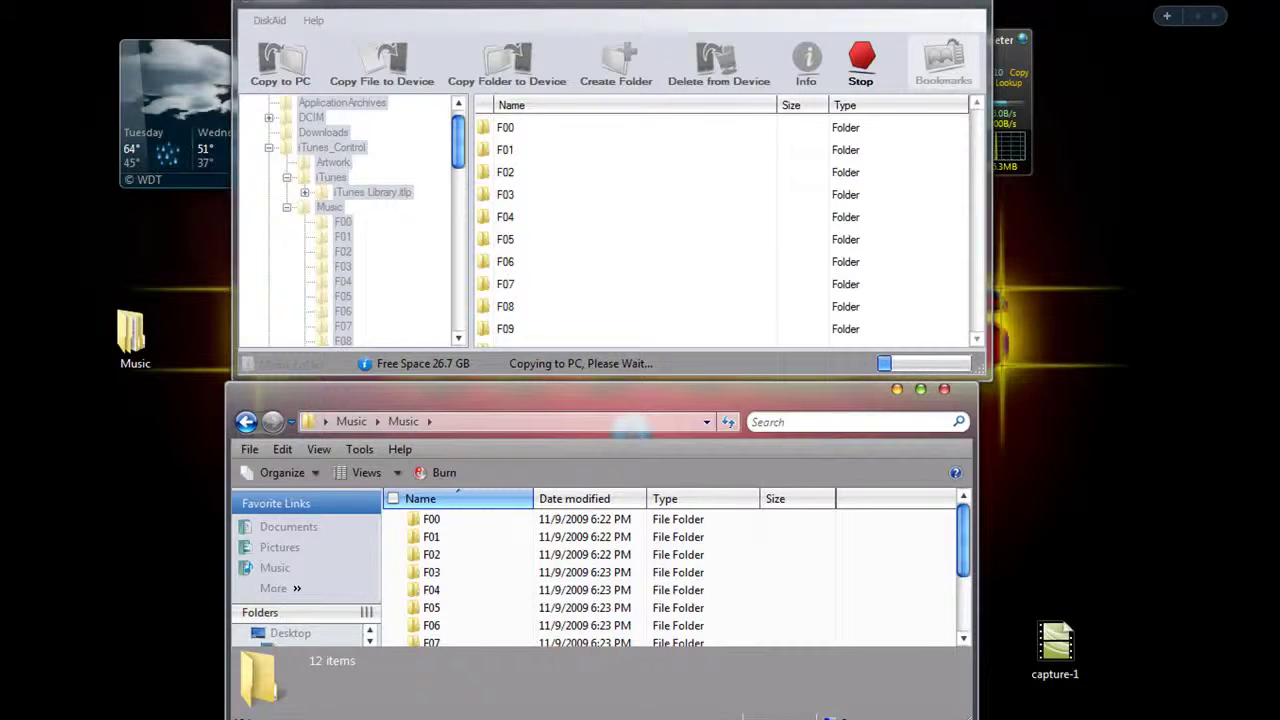
{"action": "right_click", "coordinate": [1088, 4]}
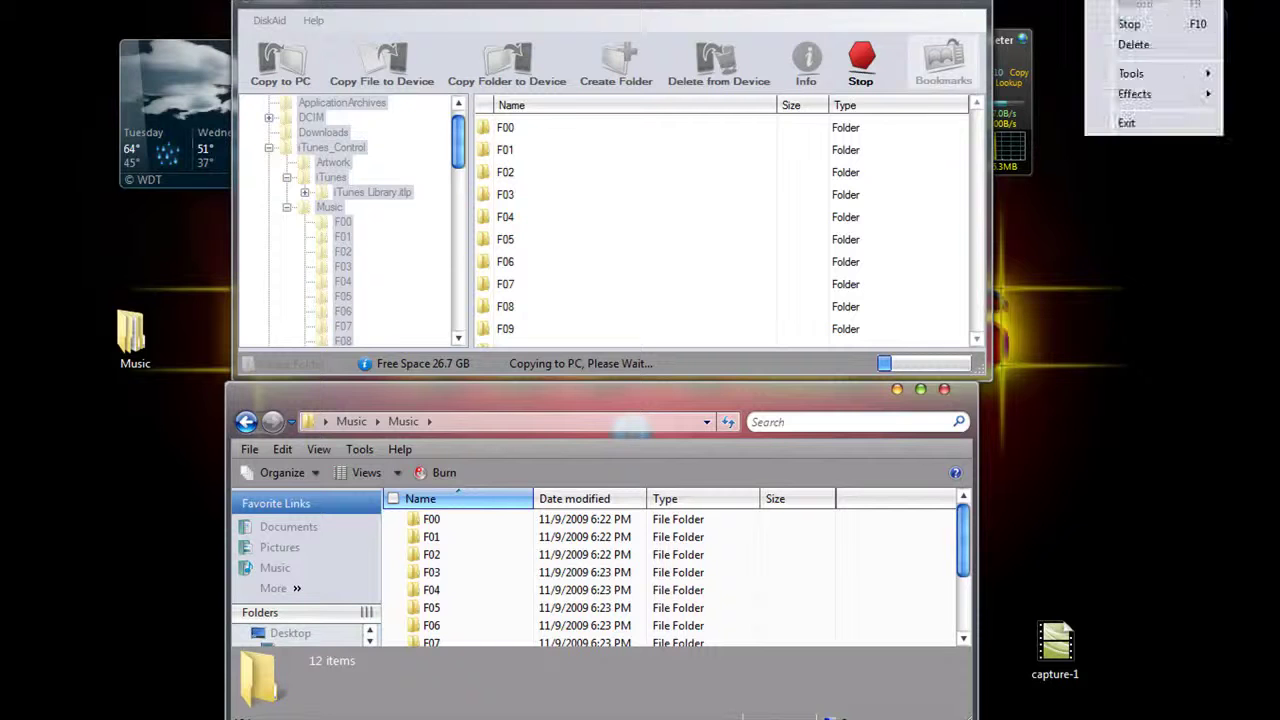
{"action": "left_click", "coordinate": [1116, 24]}
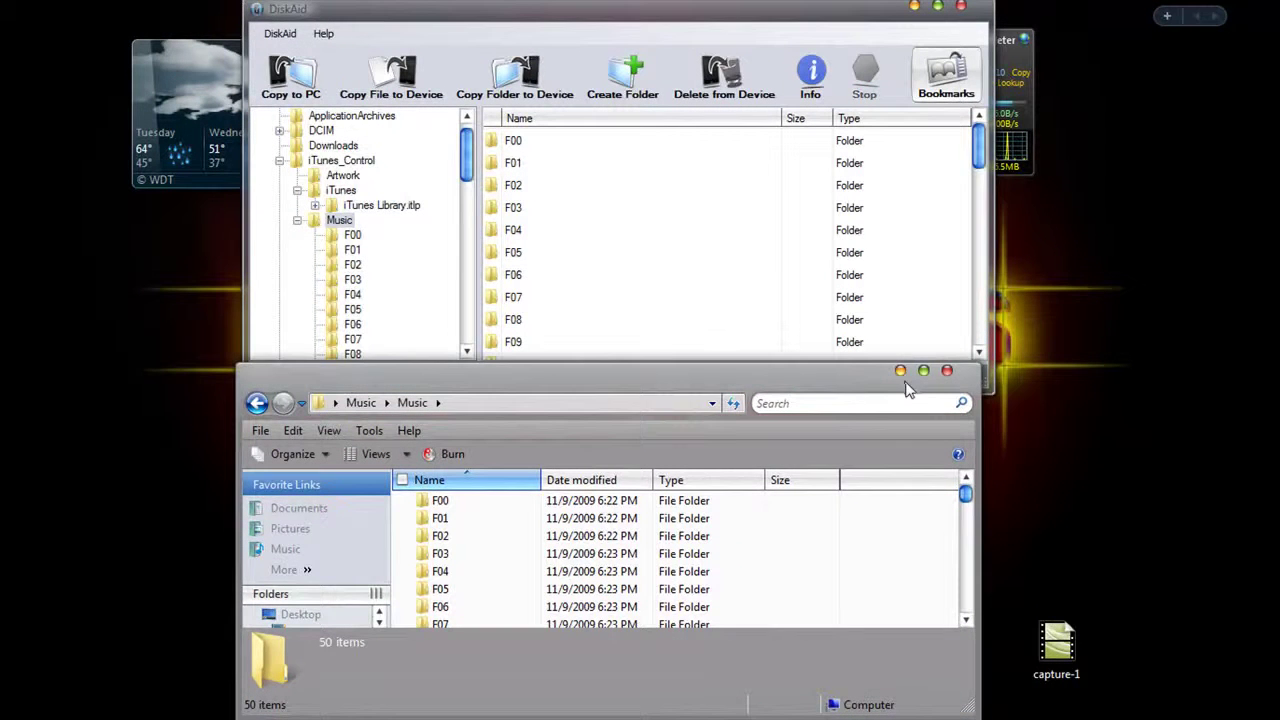
- Minimize the copied Music folder window and the DiskAid window, and launch iTunes from the desktop
{"action": "left_click_drag", "start_coordinate": [866, 381], "coordinate": [869, 383]}
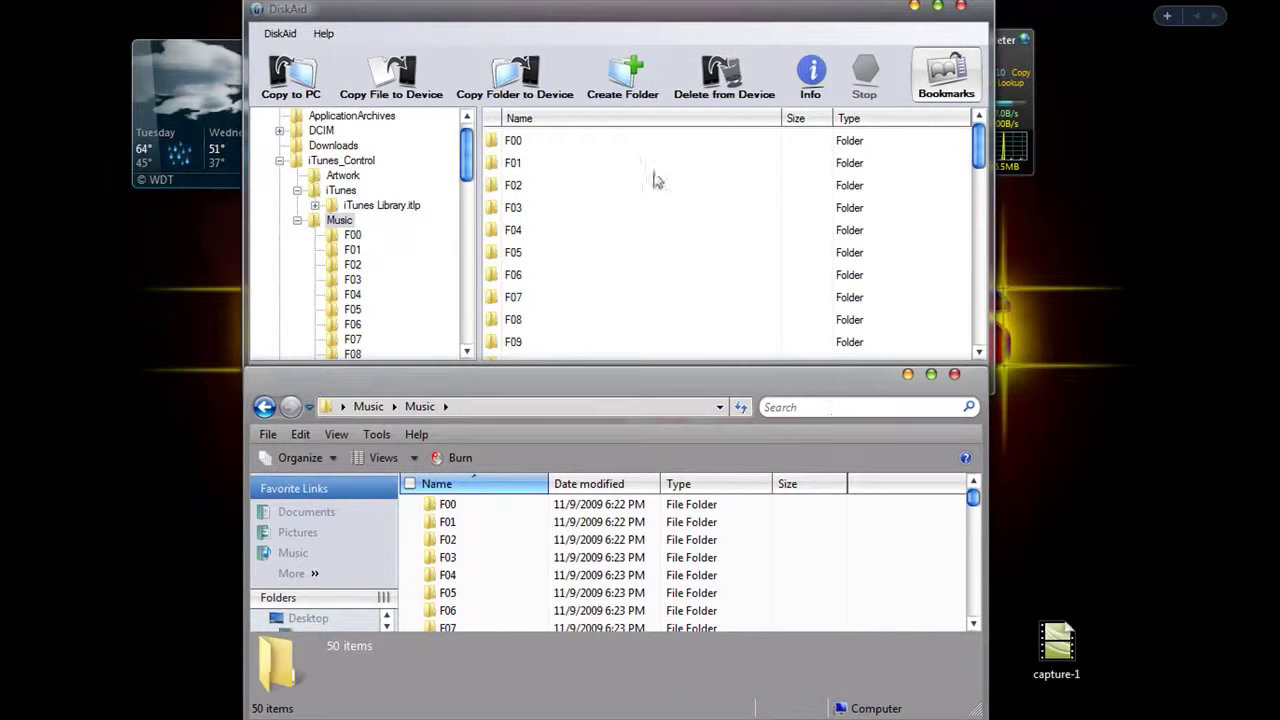
{"action": "left_click_drag", "start_coordinate": [979, 150], "coordinate": [960, 567]}
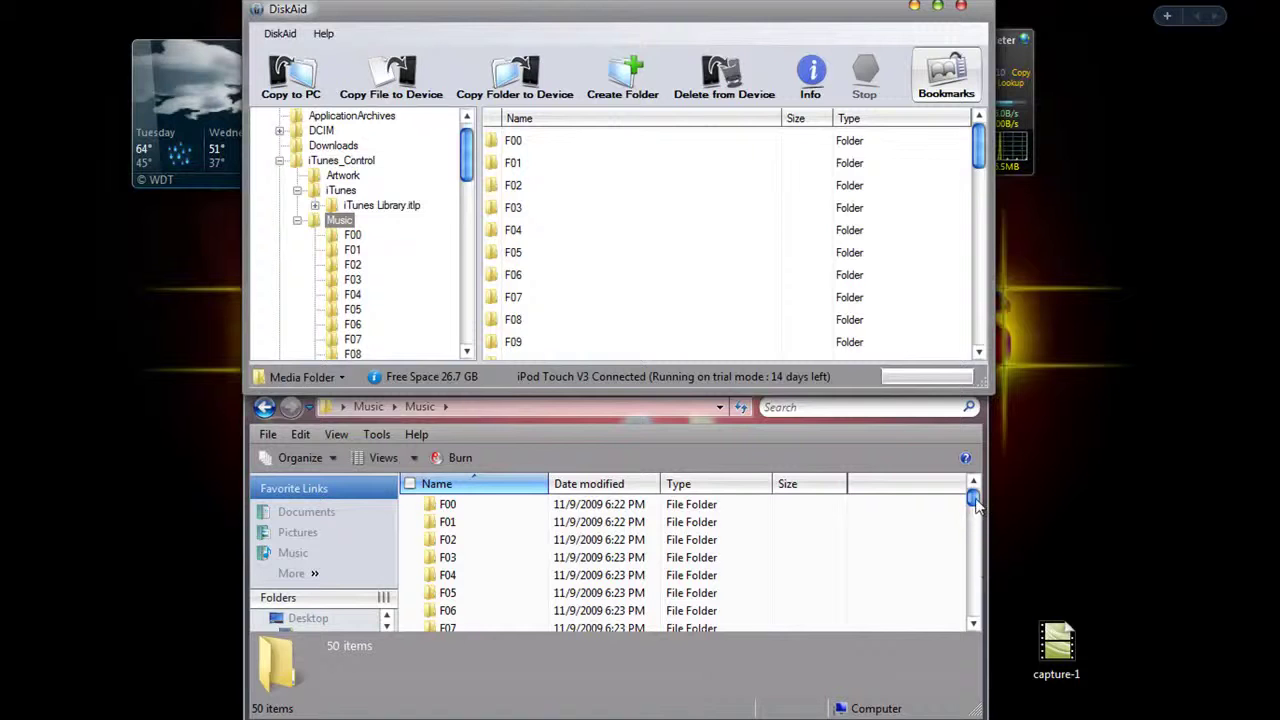
{"action": "mouse_move", "coordinate": [975, 505]}
{"action": "left_mouse_down"}
{"action": "mouse_move", "coordinate": [974, 610]}
{"action": "mouse_move", "coordinate": [973, 497]}
{"action": "left_mouse_up"}
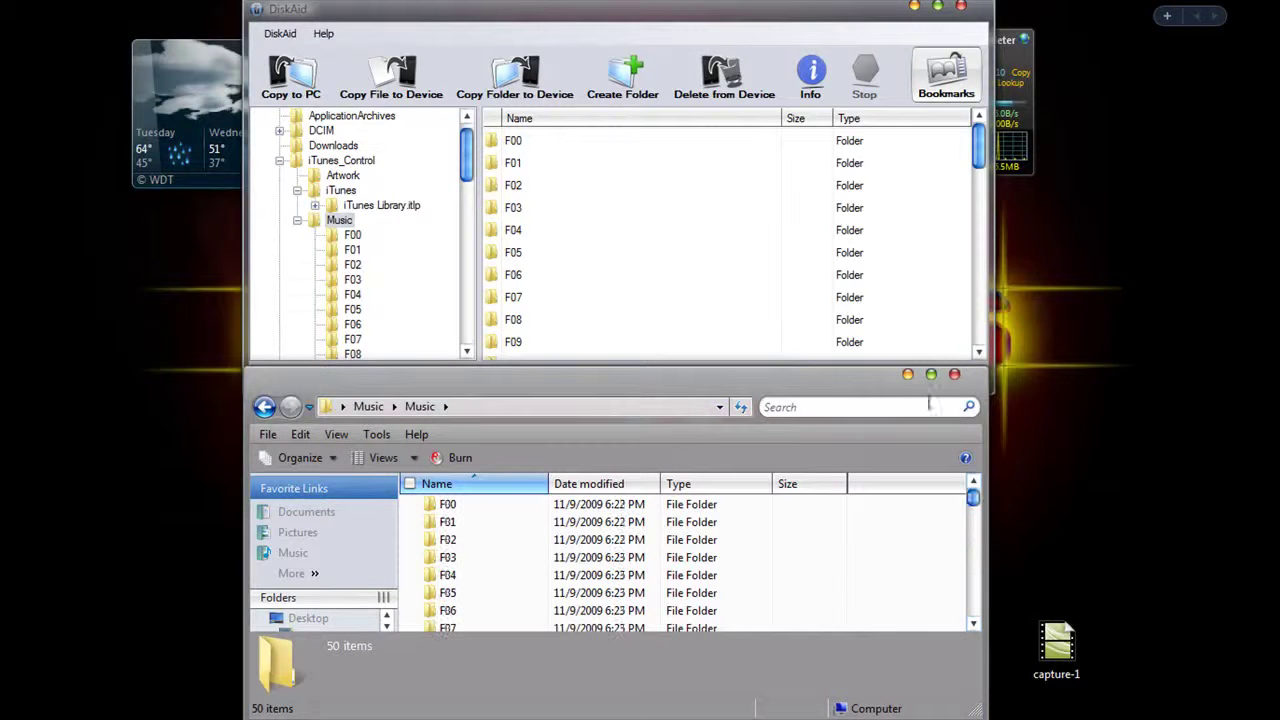
{"action": "left_click", "coordinate": [908, 375]}
{"action": "left_click", "coordinate": [915, 7]}
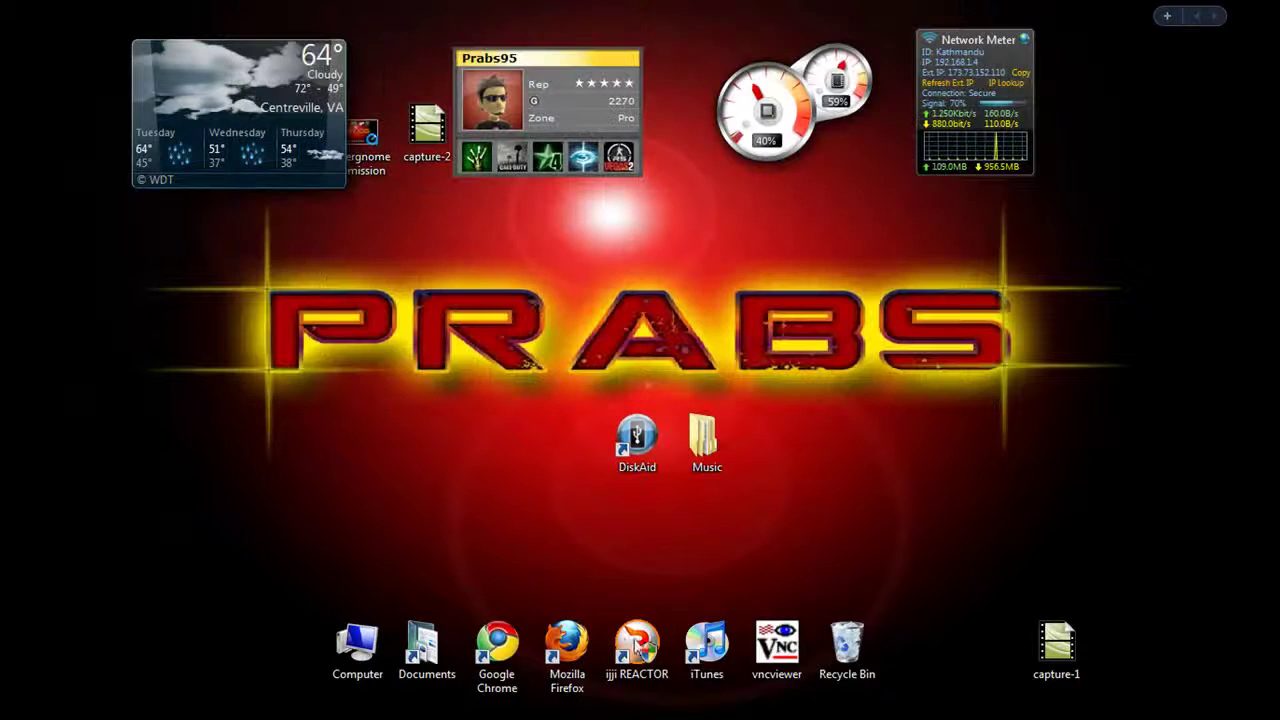
{"action": "double_click", "coordinate": [716, 630]}
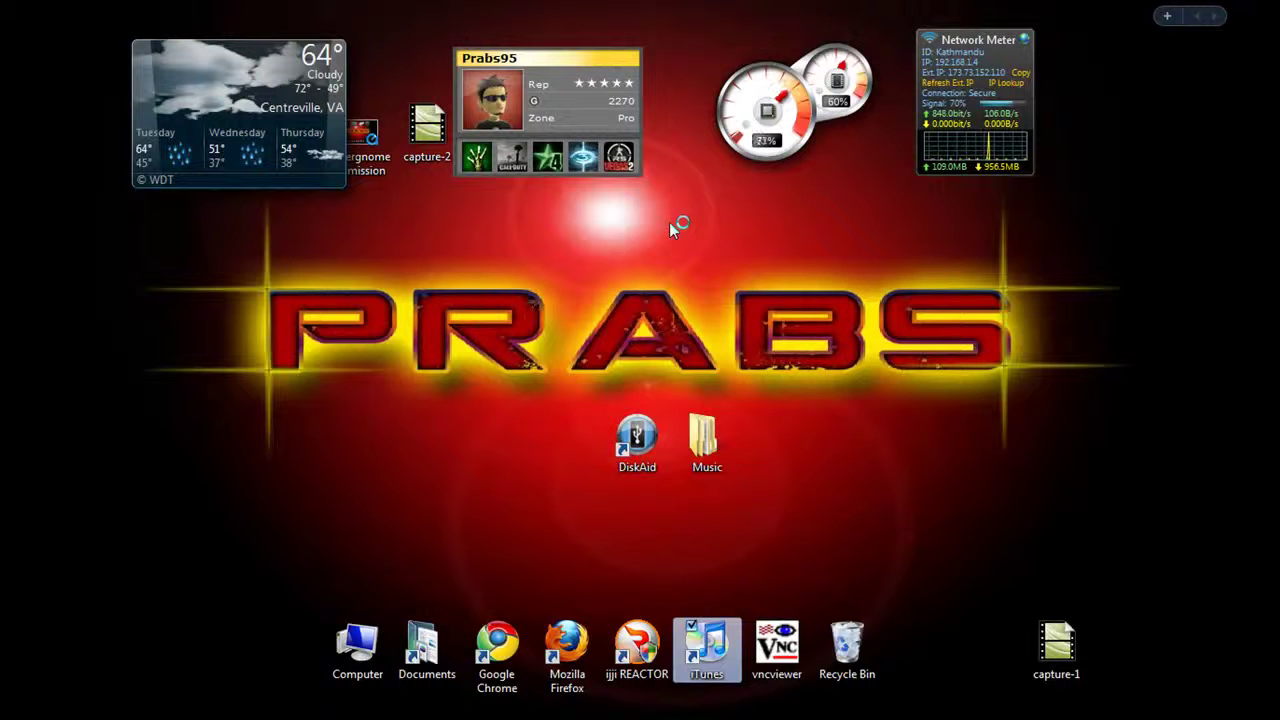
- Look through the copied subfolders in the inner Music folder of the Desktop's Music folder, and close the window
{"action": "double_click", "coordinate": [695, 430]}
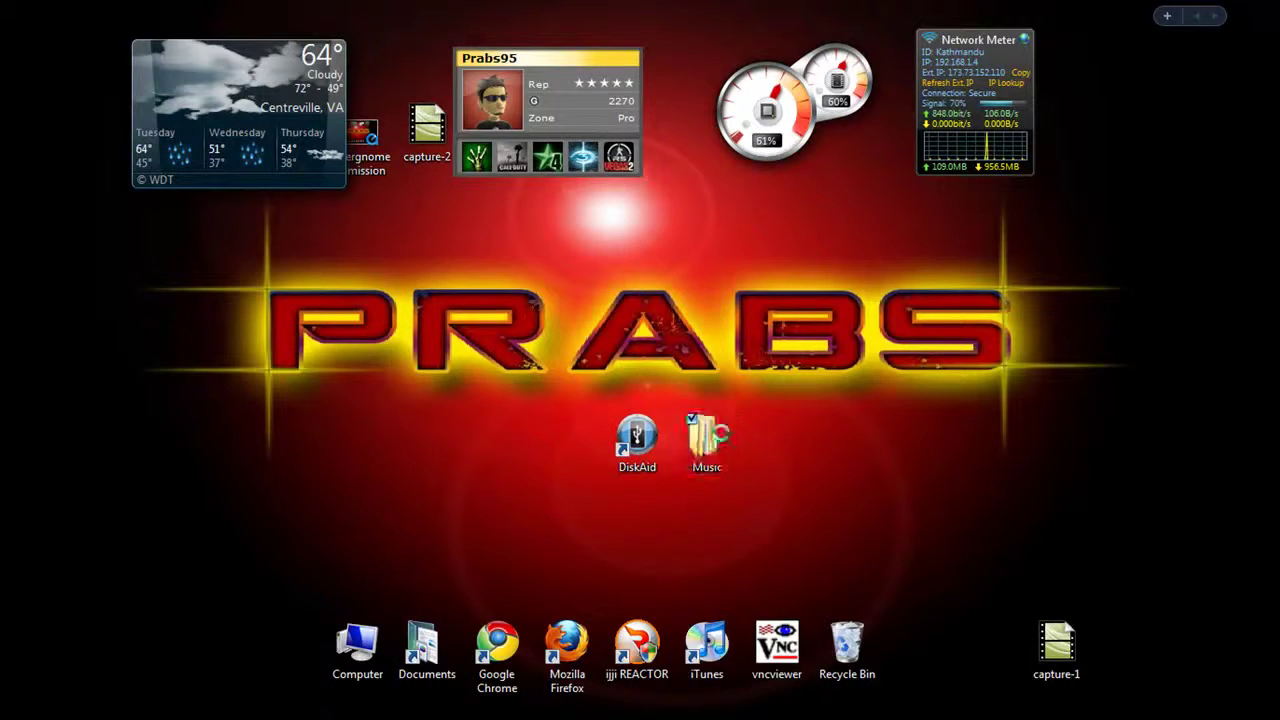
{"action": "double_click", "coordinate": [349, 240]}
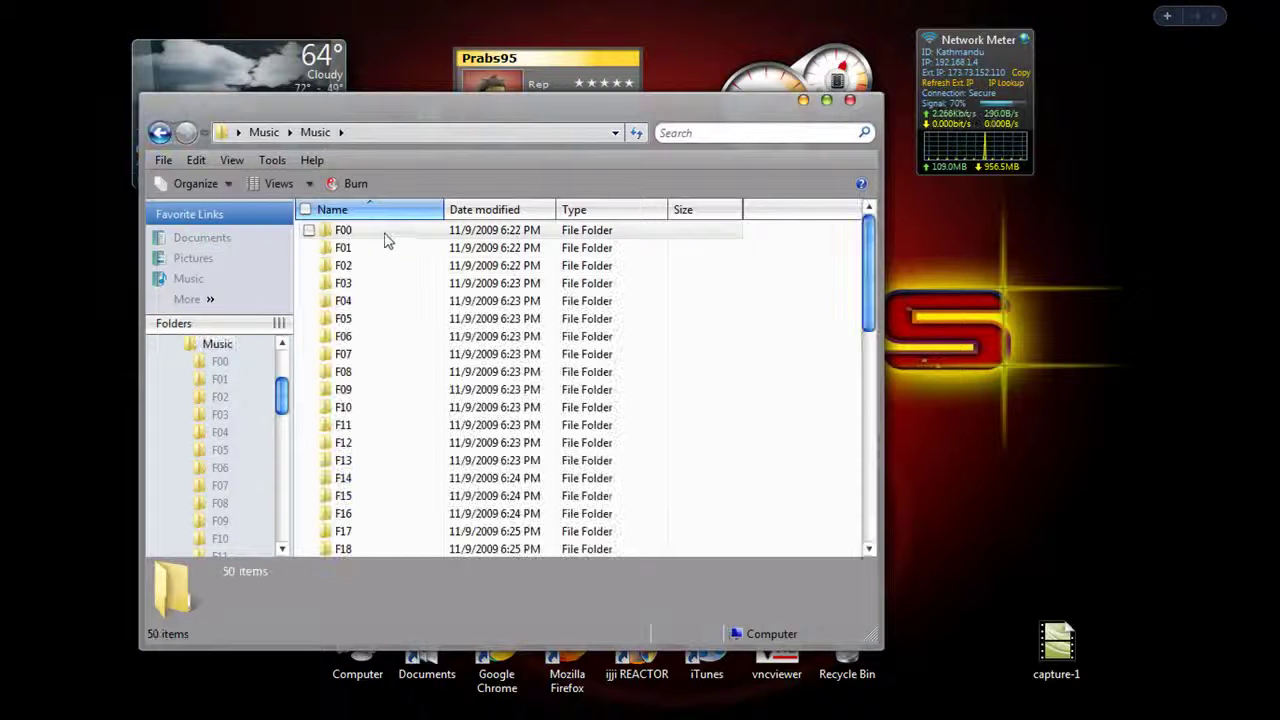
{"action": "scroll", "coordinate": [518, 285], "scroll_direction": "down", "scroll_amount": 8}
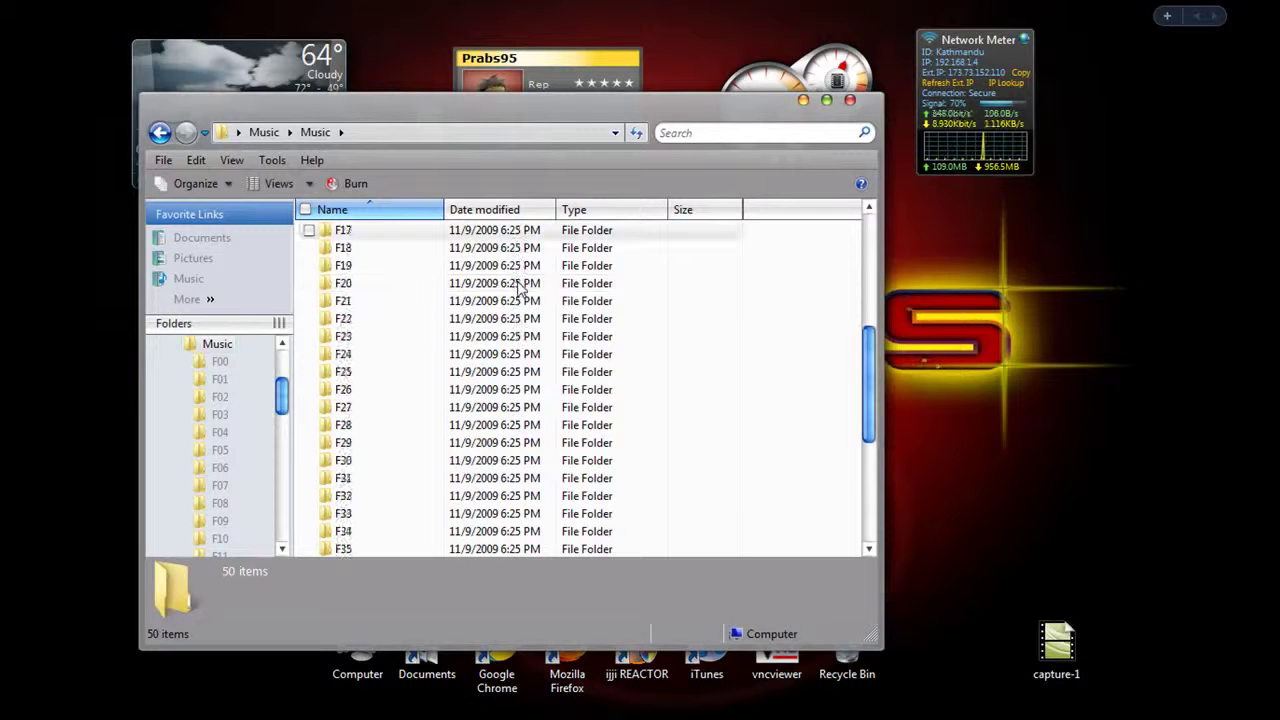
{"action": "scroll", "coordinate": [518, 285], "scroll_direction": "down", "scroll_amount": 3}
{"action": "scroll", "coordinate": [522, 270], "scroll_direction": "up", "scroll_amount": 3}
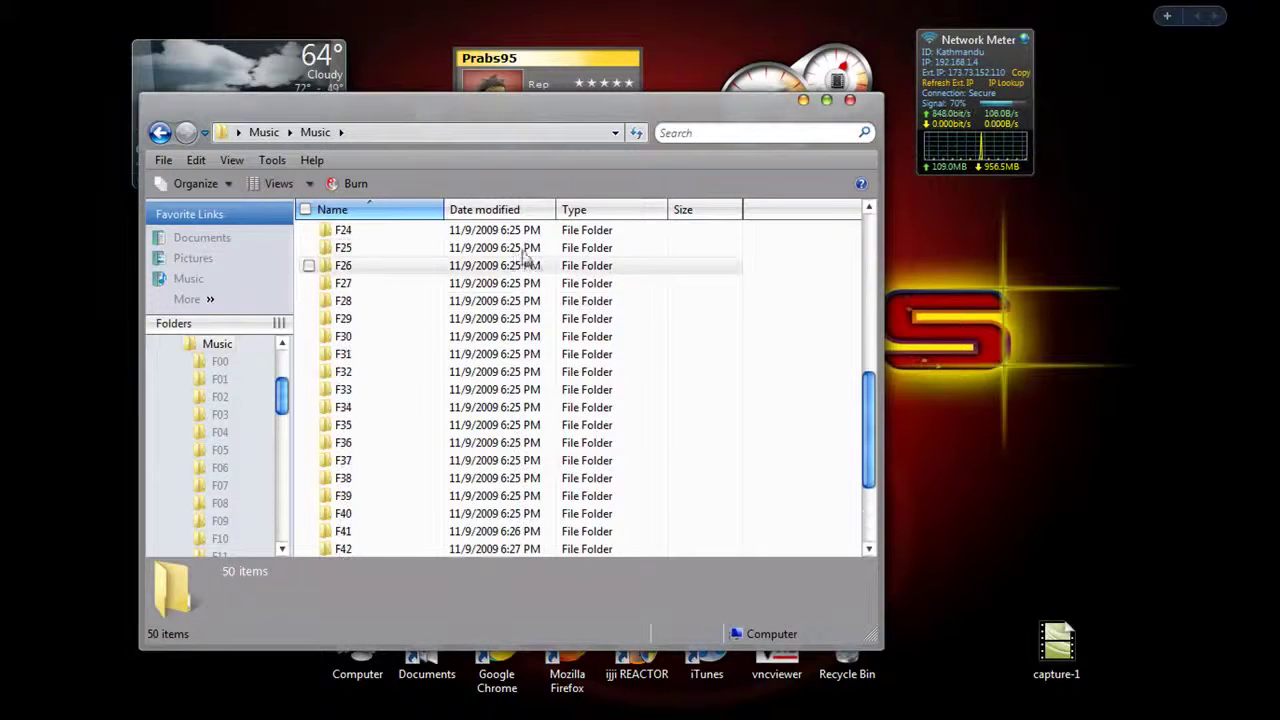
{"action": "scroll", "coordinate": [525, 258], "scroll_direction": "up", "scroll_amount": 7}
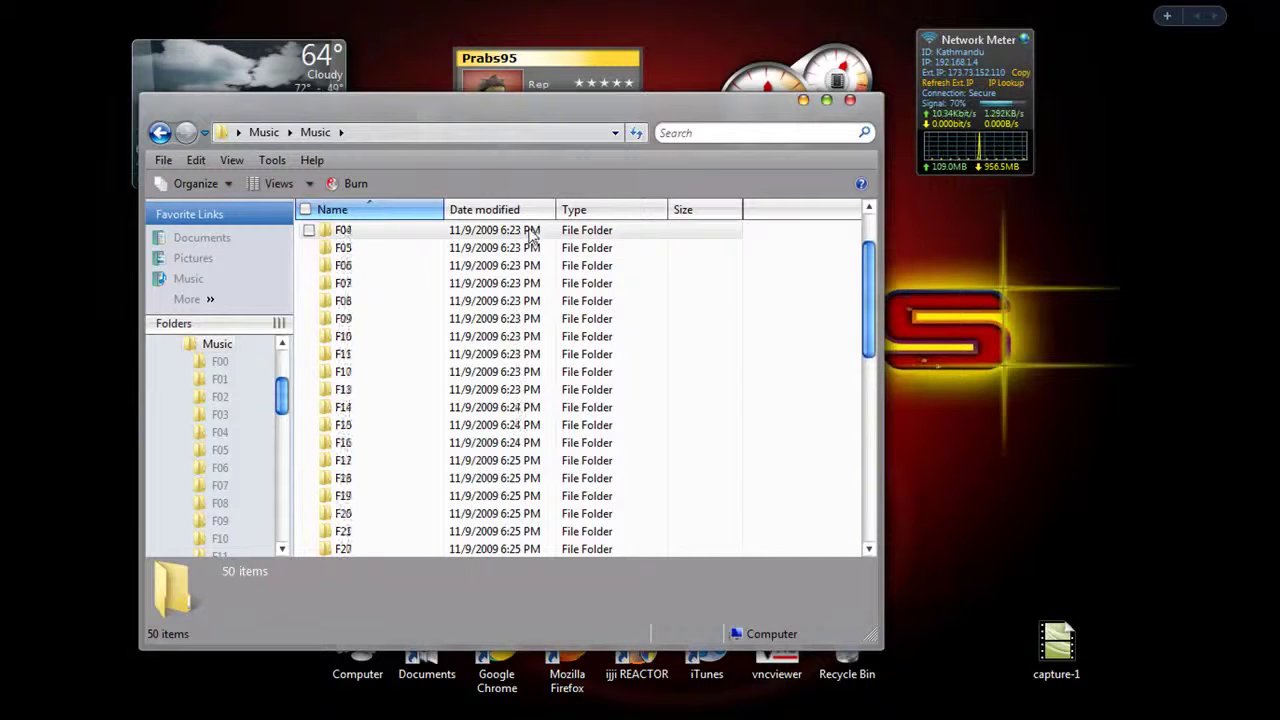
{"action": "scroll", "coordinate": [548, 260], "scroll_direction": "down", "scroll_amount": 5}
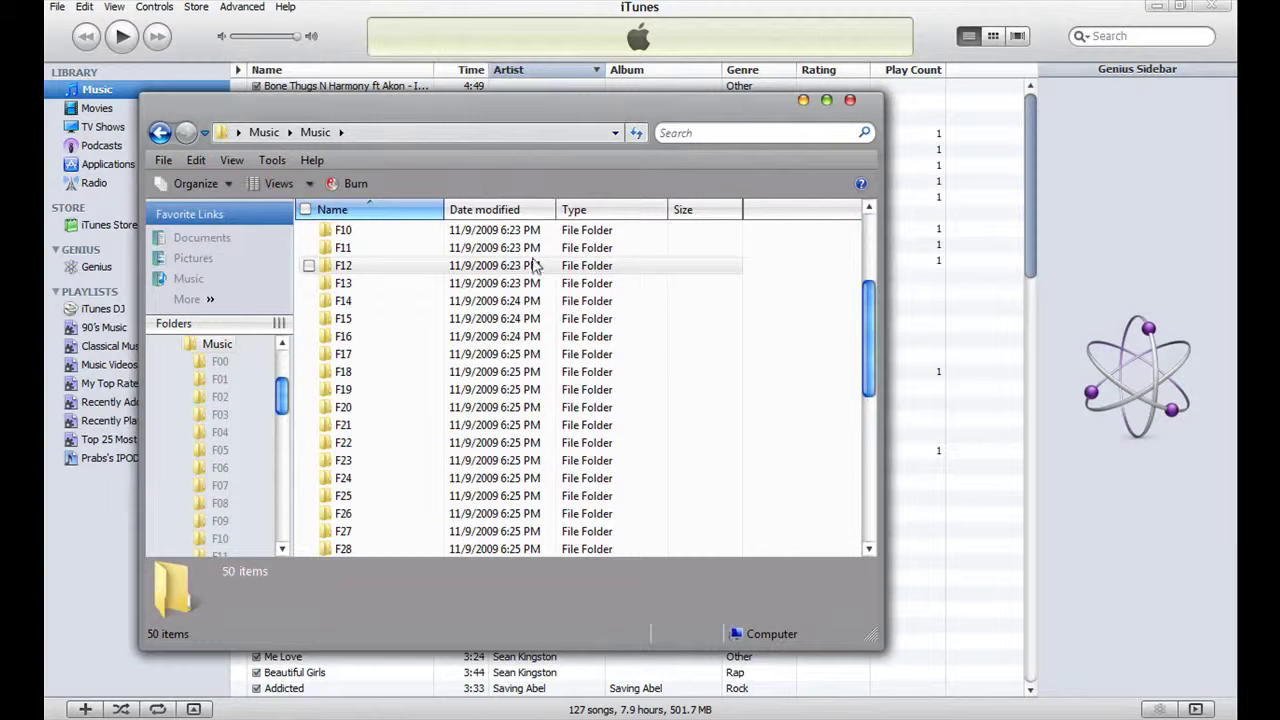
{"action": "scroll", "coordinate": [548, 270], "scroll_direction": "down", "scroll_amount": 5}
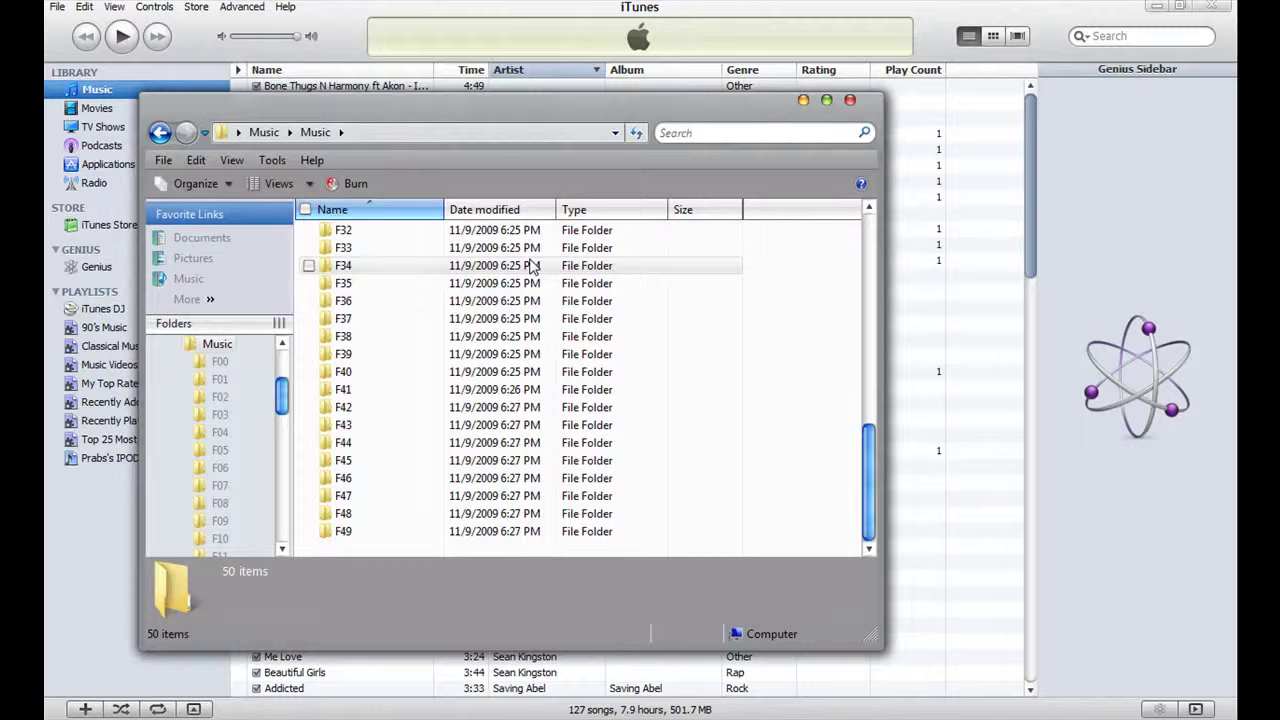
{"action": "left_click", "coordinate": [849, 102]}
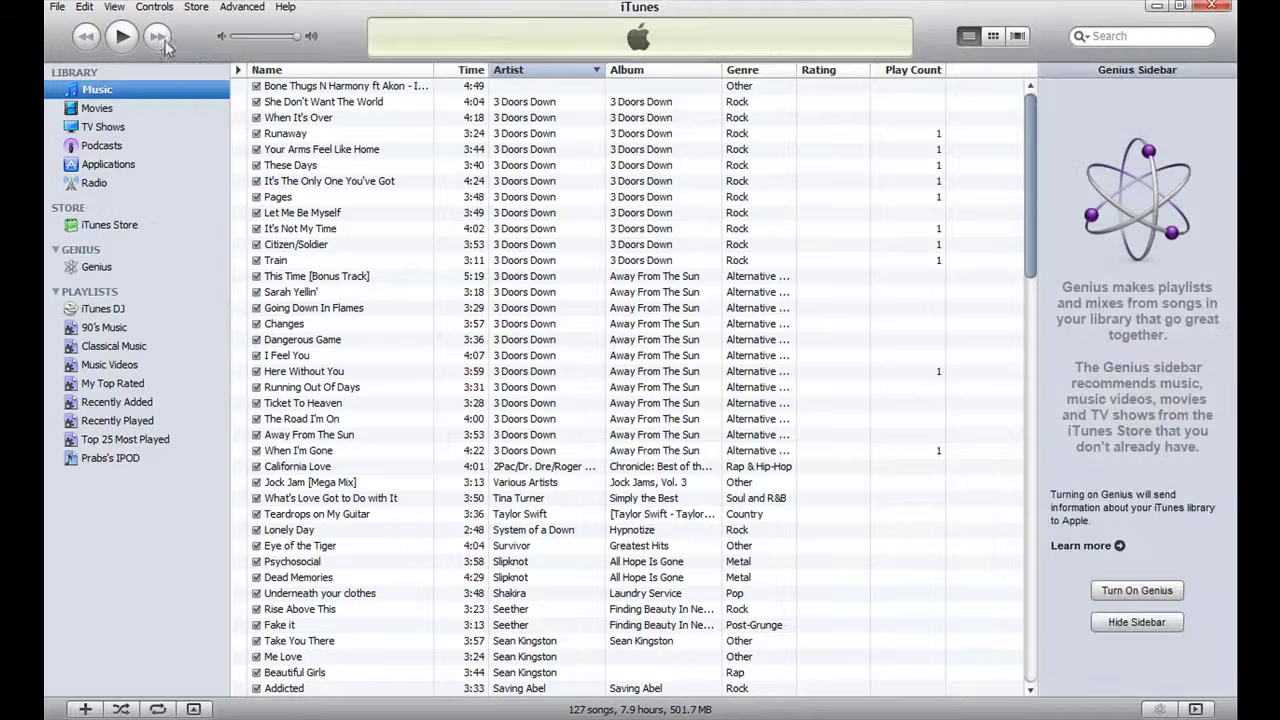
- Select all songs in the iTunes music library and remove them from the library
{"action": "left_click", "coordinate": [57, 7]}
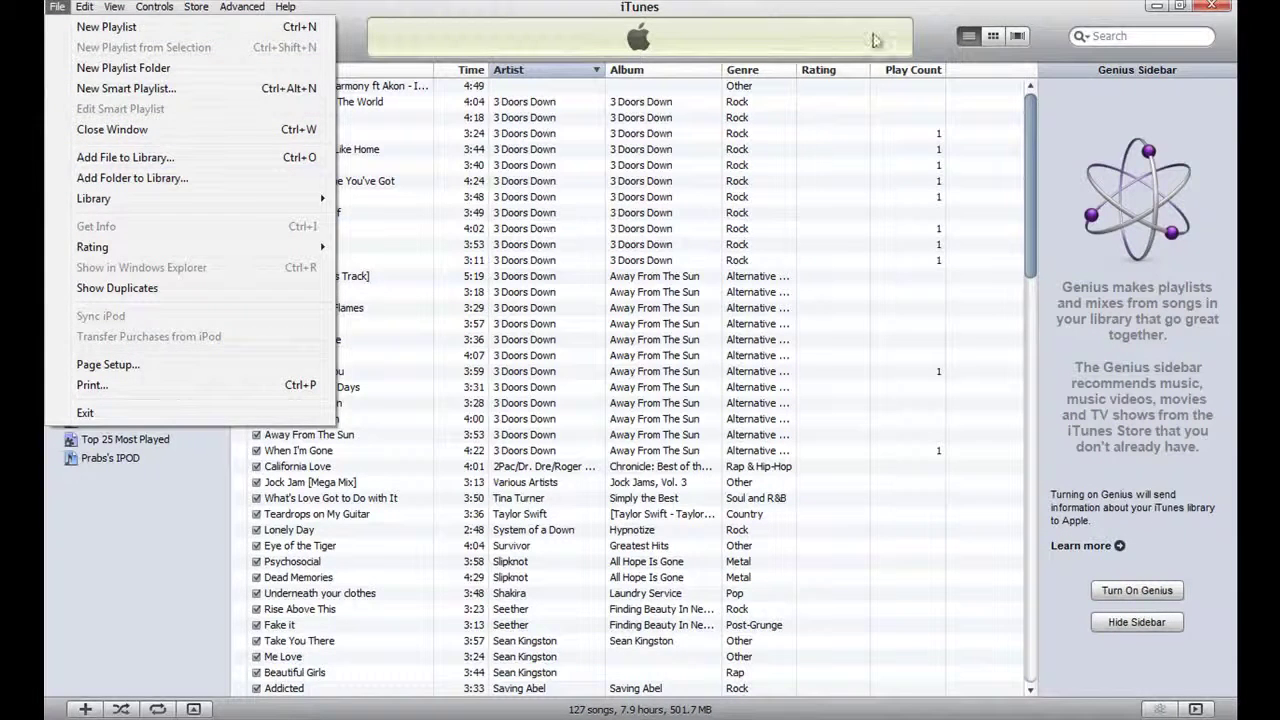
{"action": "left_click", "coordinate": [920, 45]}
{"action": "left_click", "coordinate": [825, 88]}
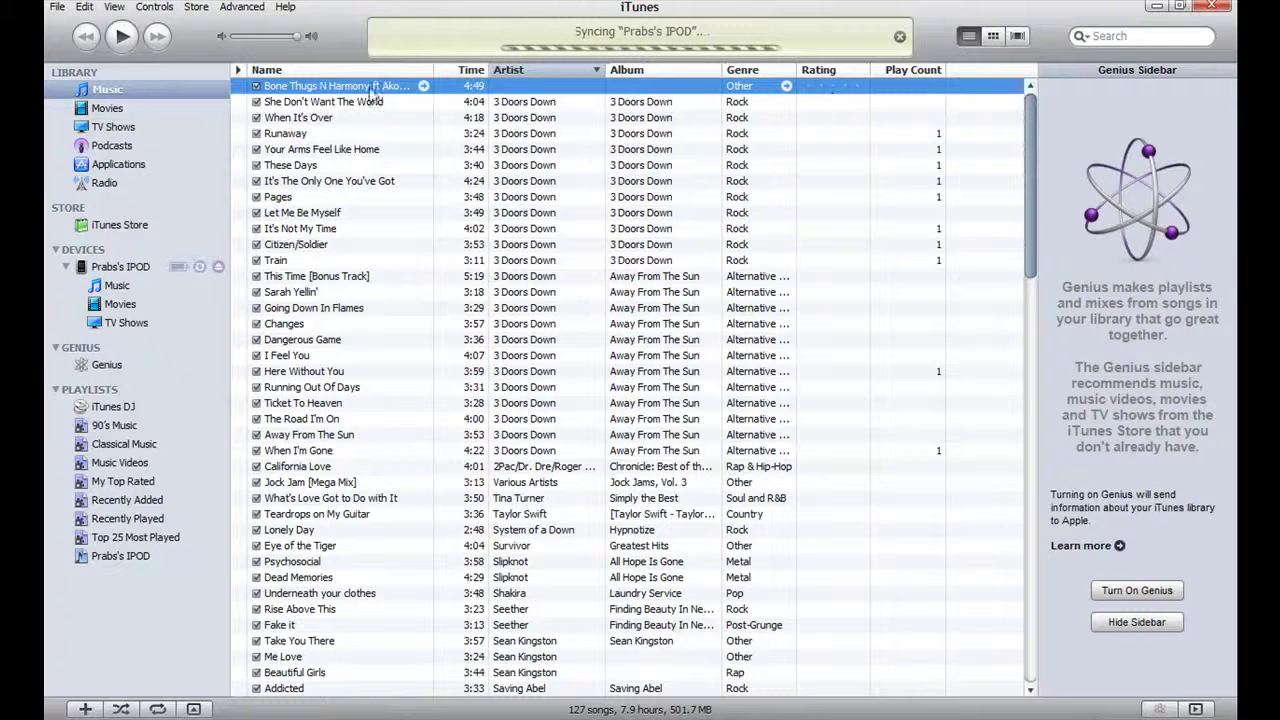
{"action": "key", "text": "ctrl+a"}
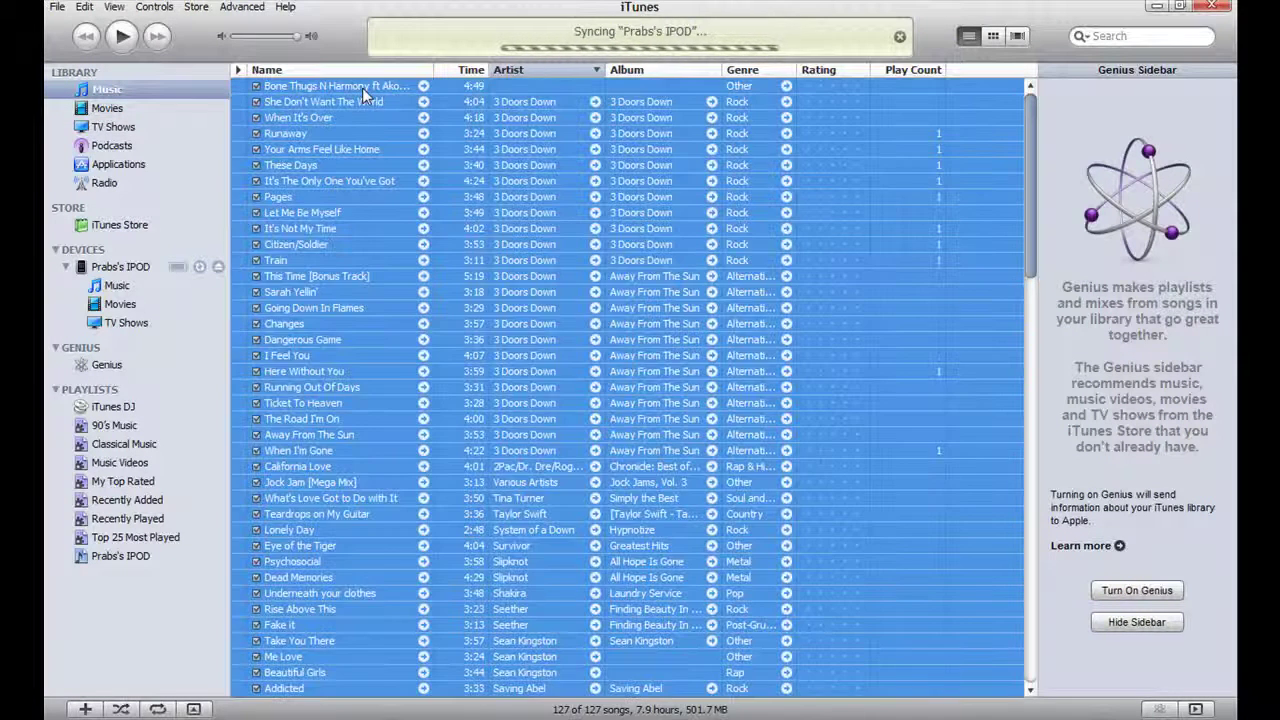
{"action": "key", "text": "Delete"}
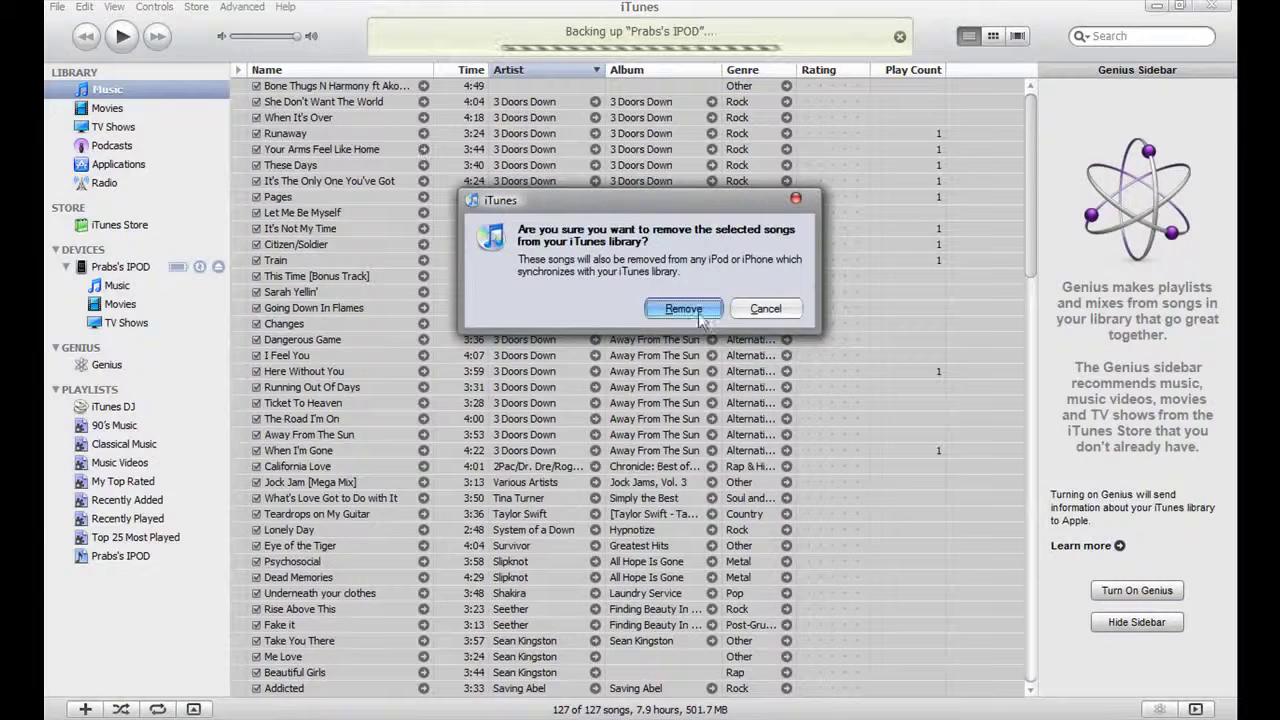
{"action": "left_click", "coordinate": [684, 309]}
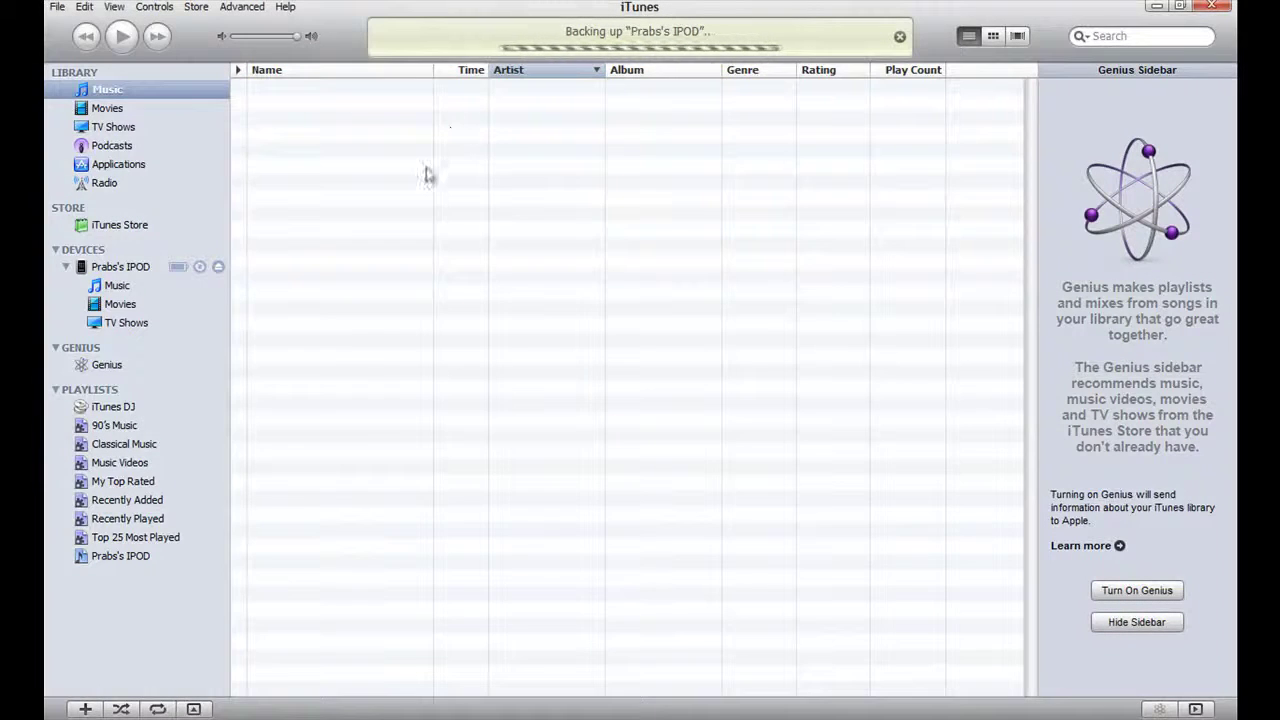
- Start adding a folder to the library and browse to the inner Music folder inside the Desktop's Music folder
{"action": "left_click", "coordinate": [57, 6]}
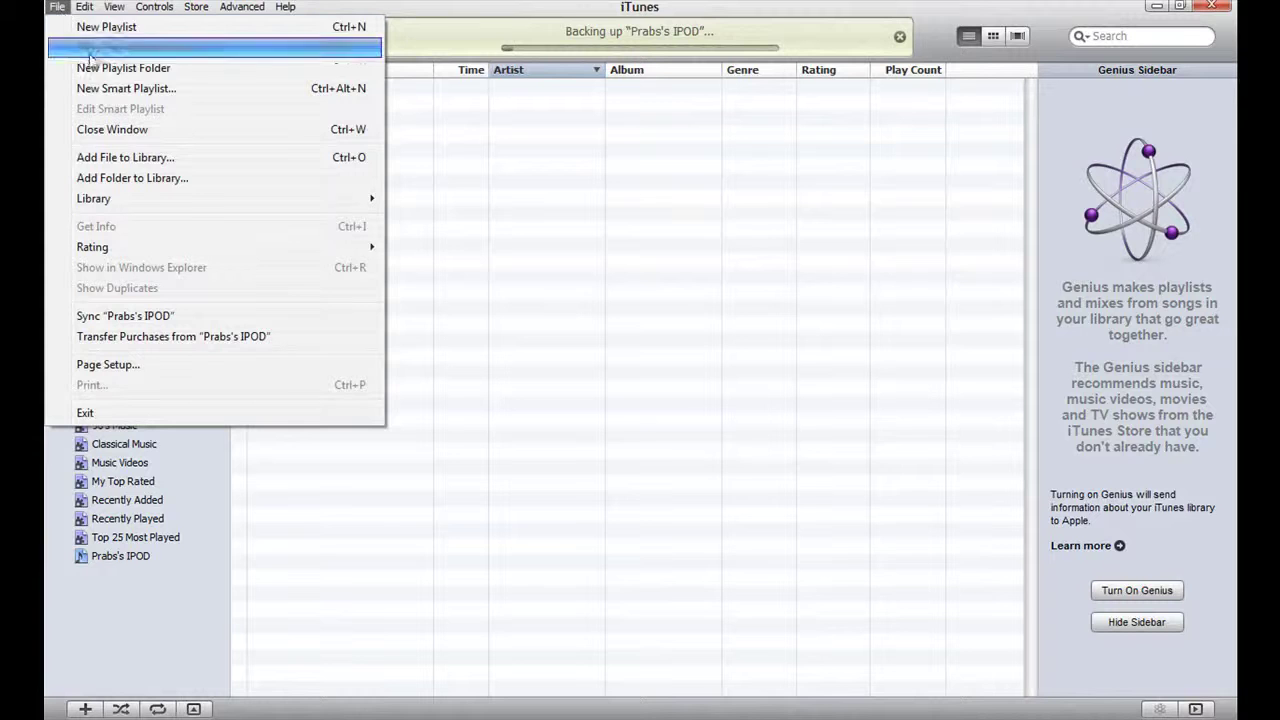
{"action": "left_click", "coordinate": [140, 178]}
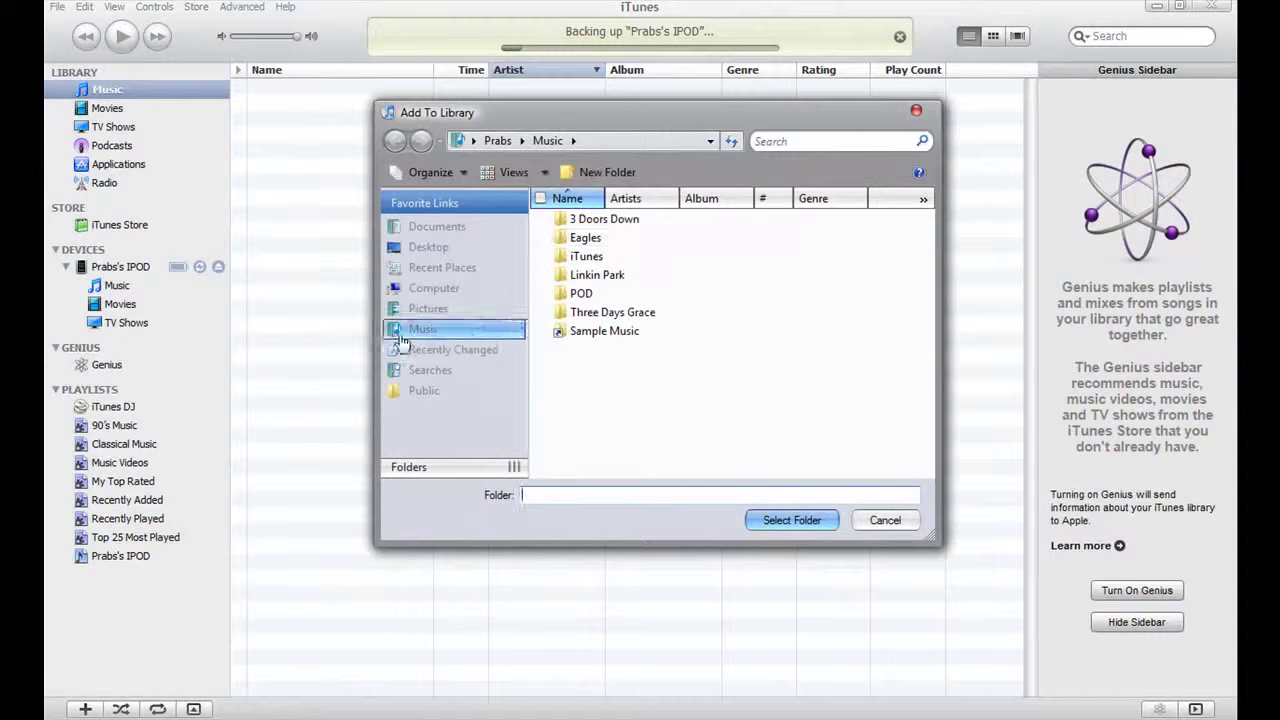
{"action": "left_click_drag", "start_coordinate": [430, 289], "coordinate": [427, 278]}
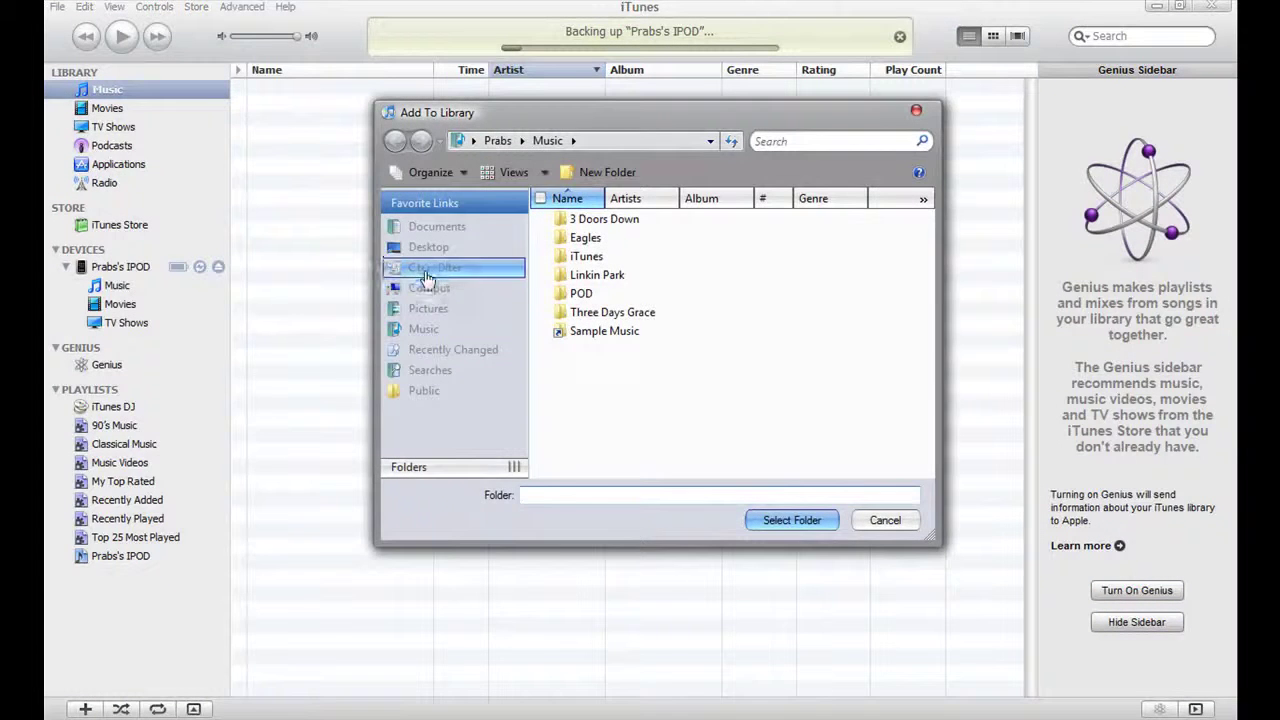
{"action": "left_click", "coordinate": [428, 247]}
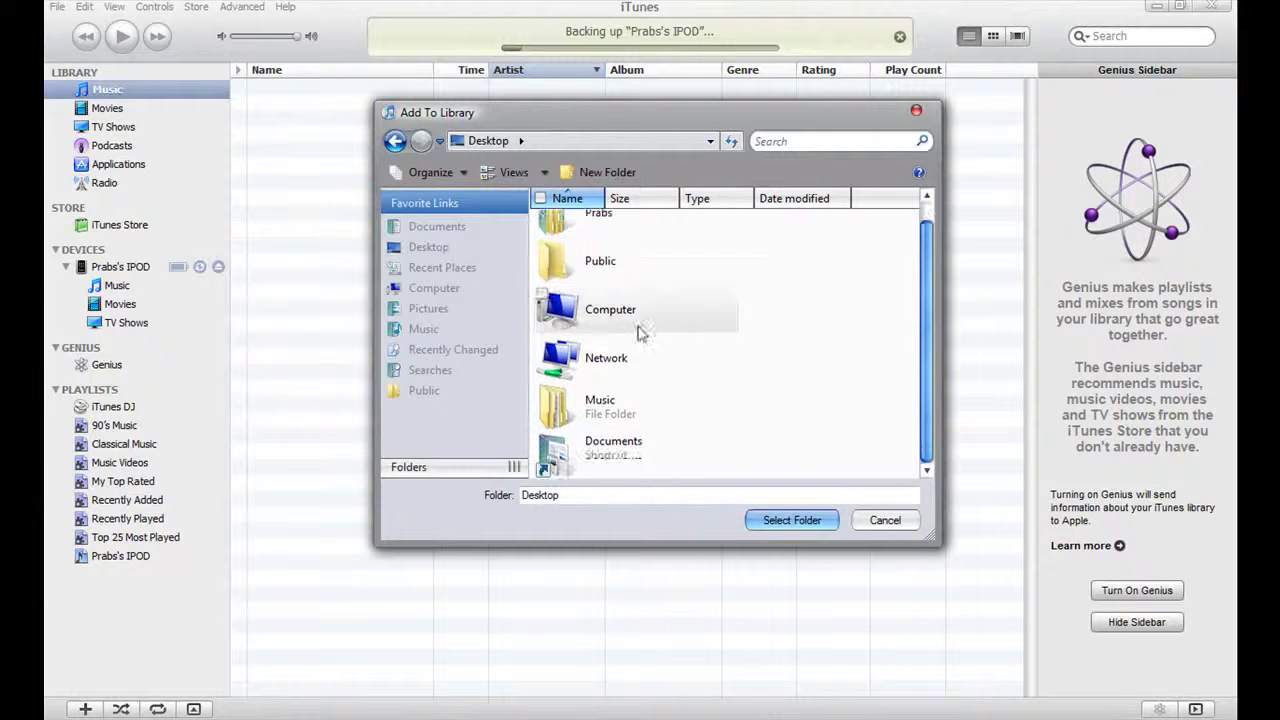
{"action": "double_click", "coordinate": [595, 405]}
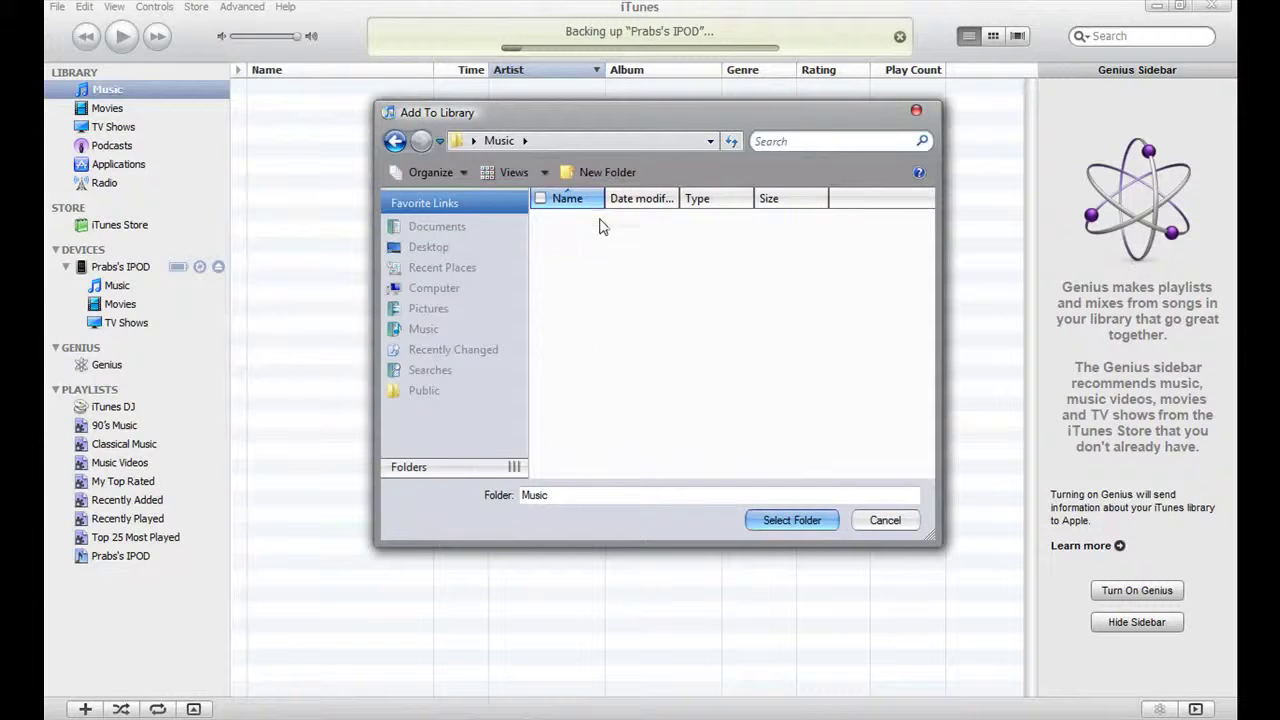
{"action": "left_click", "coordinate": [595, 222]}
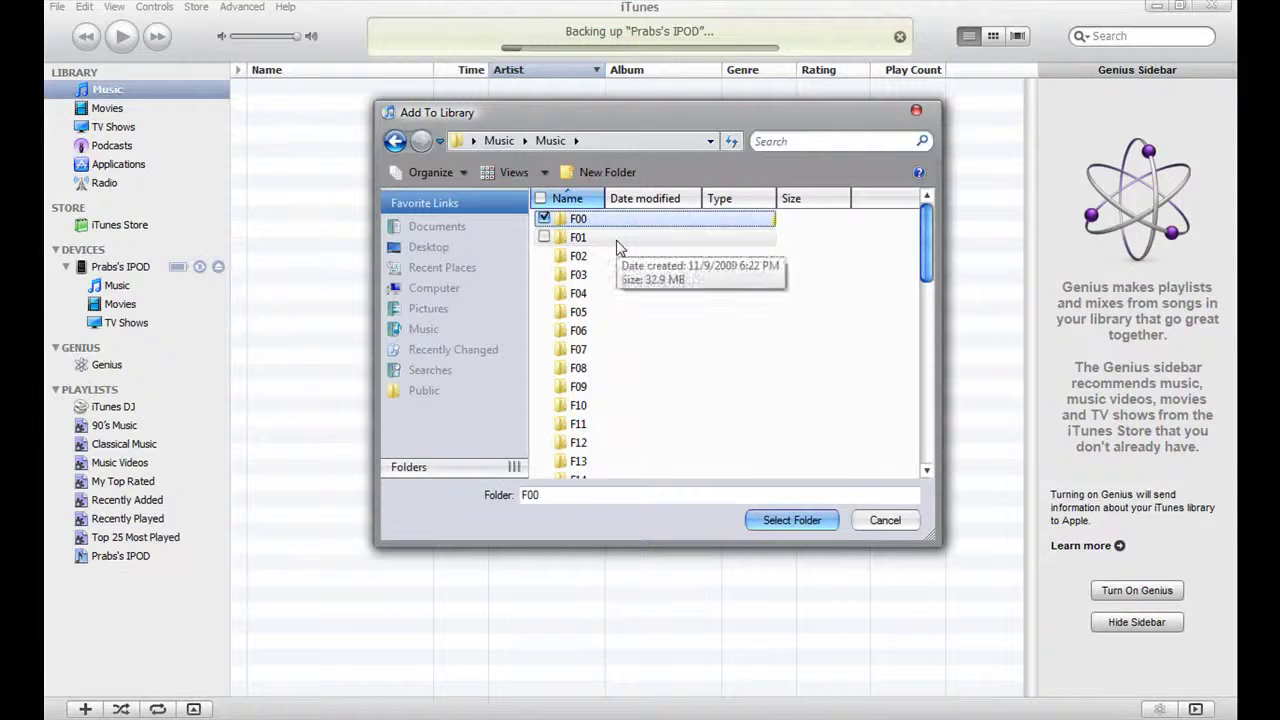
- Select all the subfolders from F00 onward in the inner Music folder and add them to the library
{"action": "key", "text": "ctrl+a"}
{"action": "scroll", "coordinate": [828, 310], "scroll_direction": "down", "scroll_amount": 5}
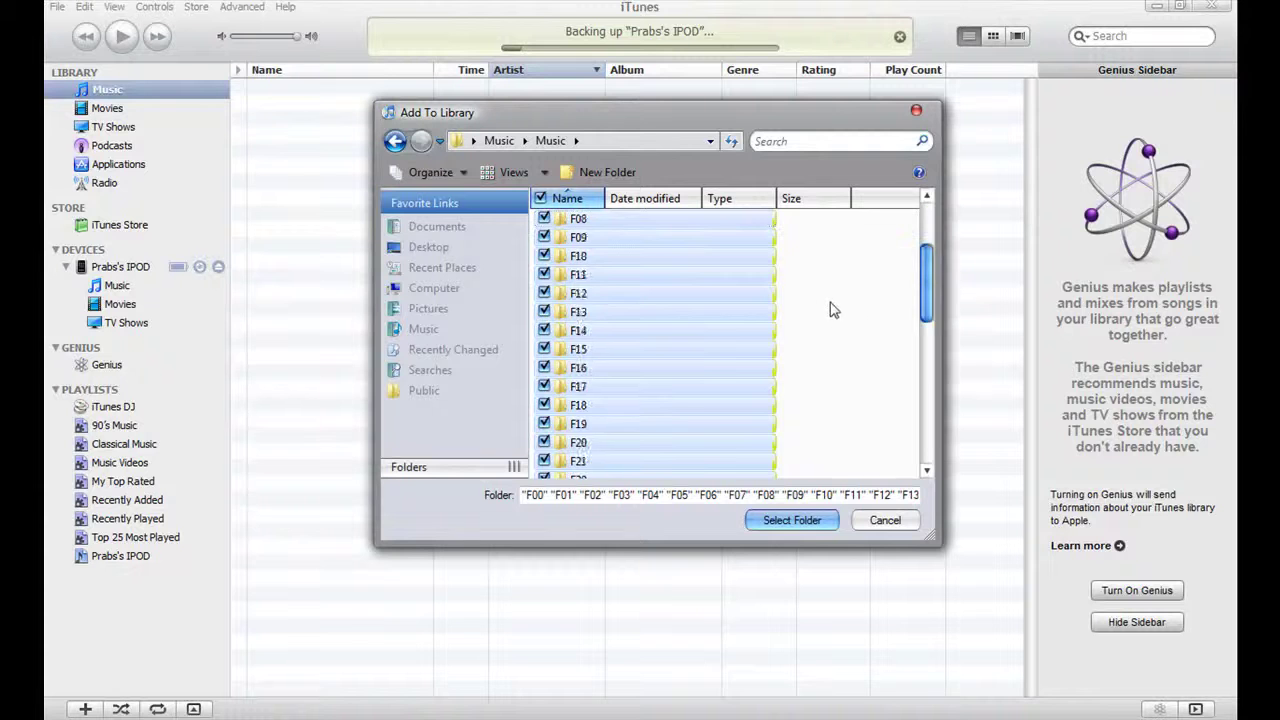
{"action": "scroll", "coordinate": [828, 310], "scroll_direction": "down", "scroll_amount": 3}
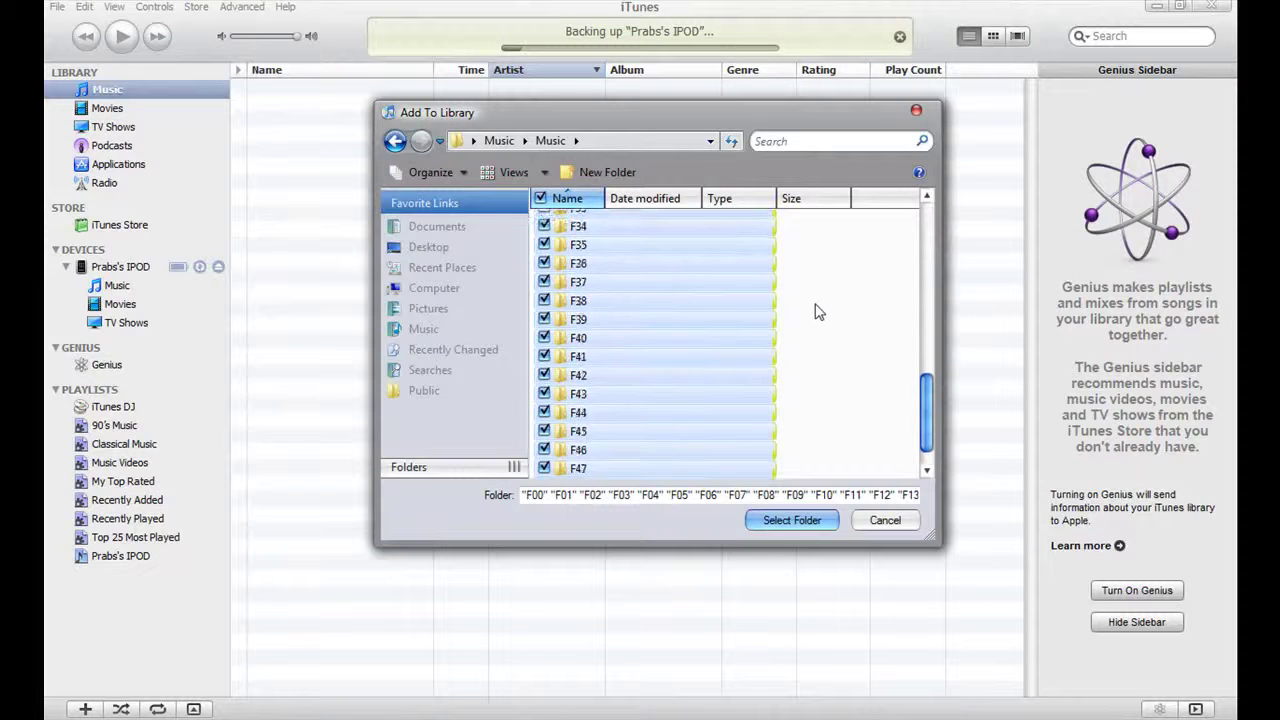
{"action": "left_click", "coordinate": [787, 522]}
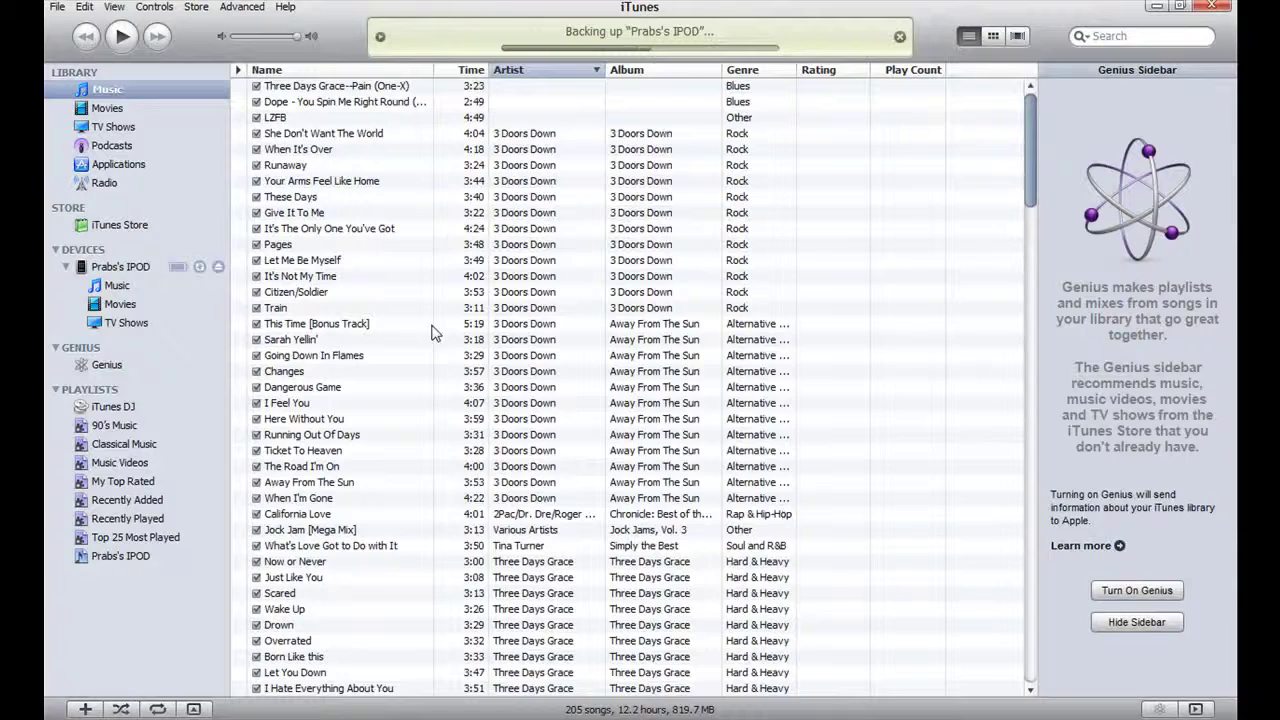
- Look through the songs imported into the music library and test playback with the song LZFB
{"action": "scroll", "coordinate": [435, 280], "scroll_direction": "down", "scroll_amount": 6}
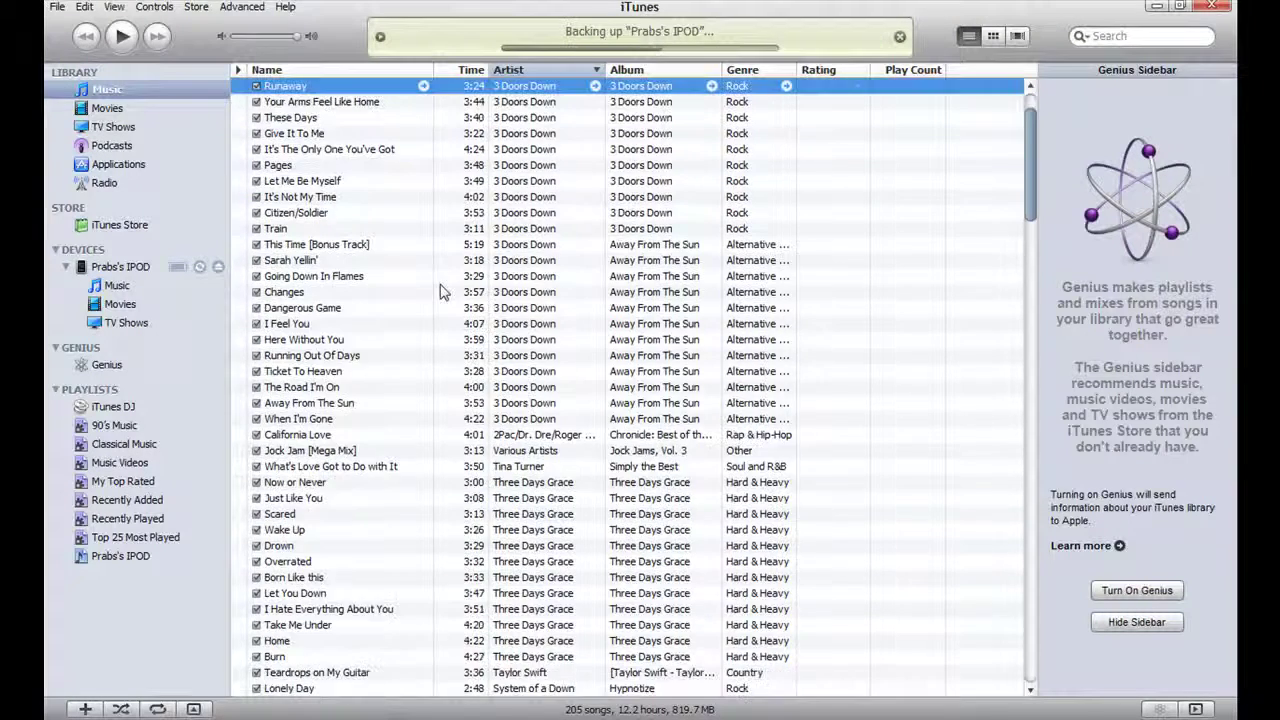
{"action": "scroll", "coordinate": [423, 292], "scroll_direction": "down", "scroll_amount": 2}
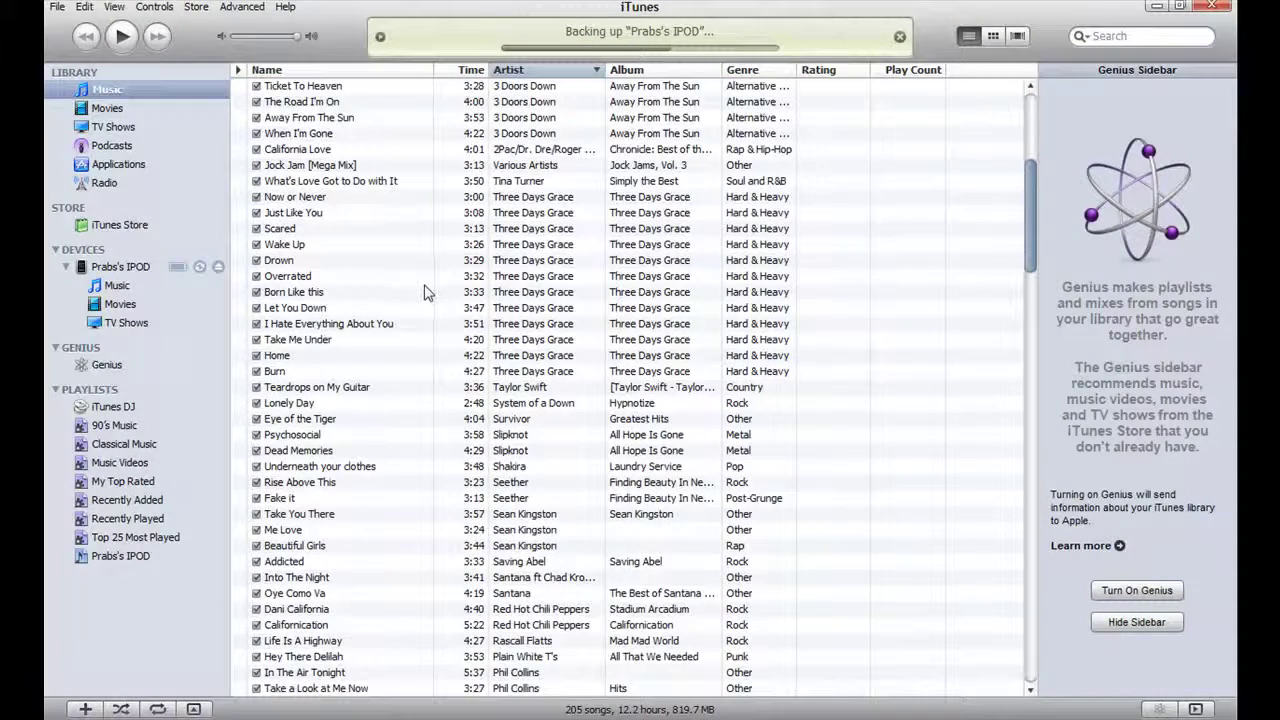
{"action": "scroll", "coordinate": [436, 295], "scroll_direction": "down", "scroll_amount": 6}
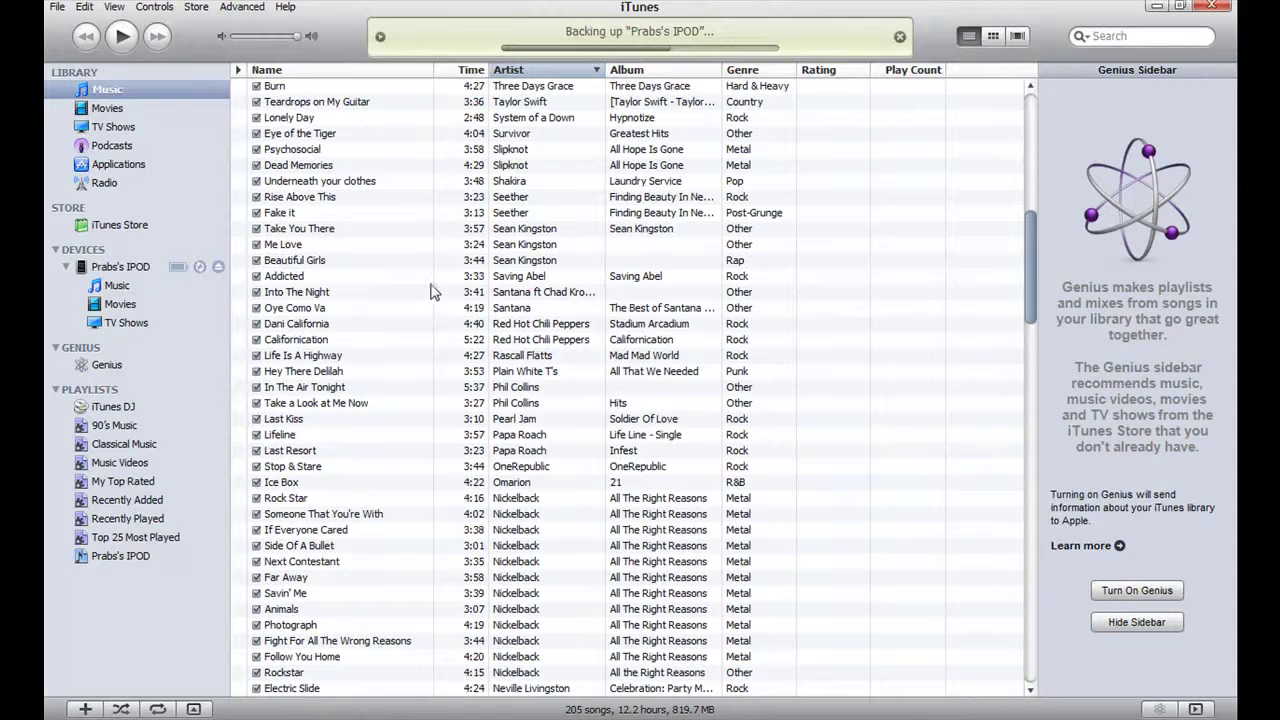
{"action": "scroll", "coordinate": [429, 295], "scroll_direction": "down", "scroll_amount": 5}
{"action": "scroll", "coordinate": [431, 294], "scroll_direction": "down", "scroll_amount": 2}
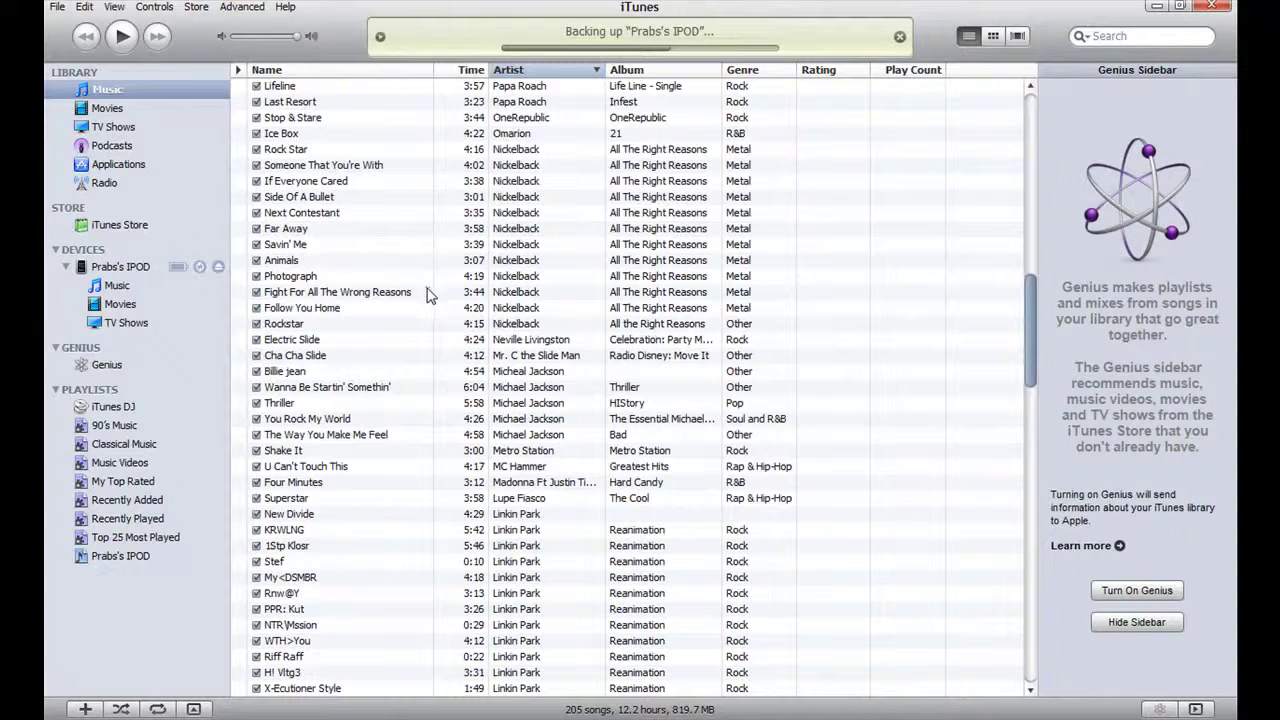
{"action": "scroll", "coordinate": [545, 295], "scroll_direction": "down", "scroll_amount": 3}
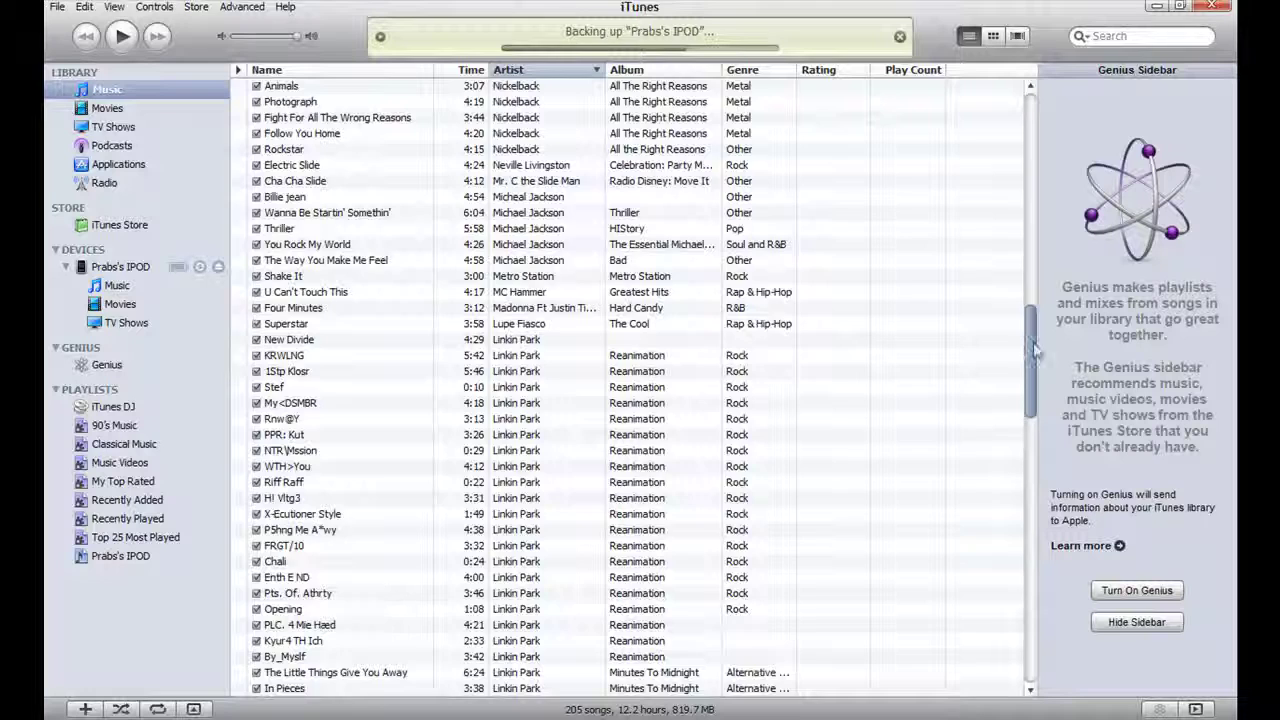
{"action": "left_click_drag", "start_coordinate": [1031, 330], "coordinate": [1052, 98]}
{"action": "double_click", "coordinate": [274, 117]}
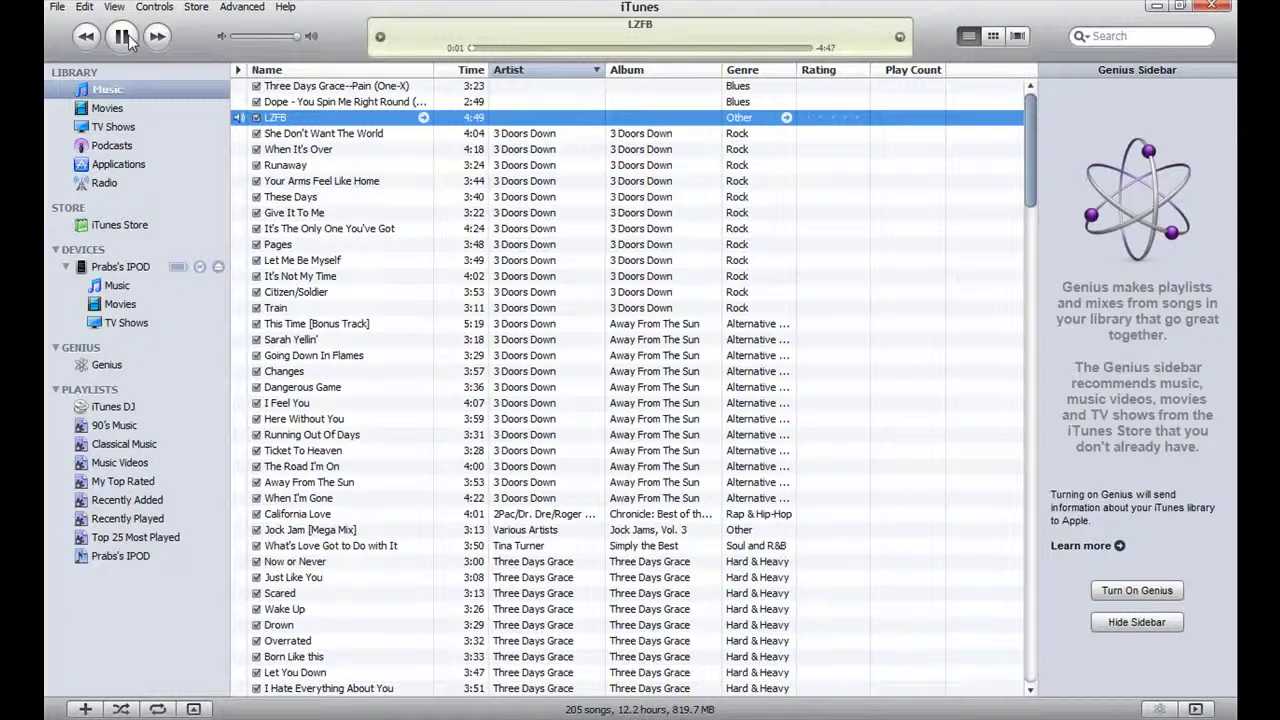
- Check the artist, album and genre details of the imported songs down to the Linkin Park tracks
{"action": "scroll", "coordinate": [562, 168], "scroll_direction": "down", "scroll_amount": 7}
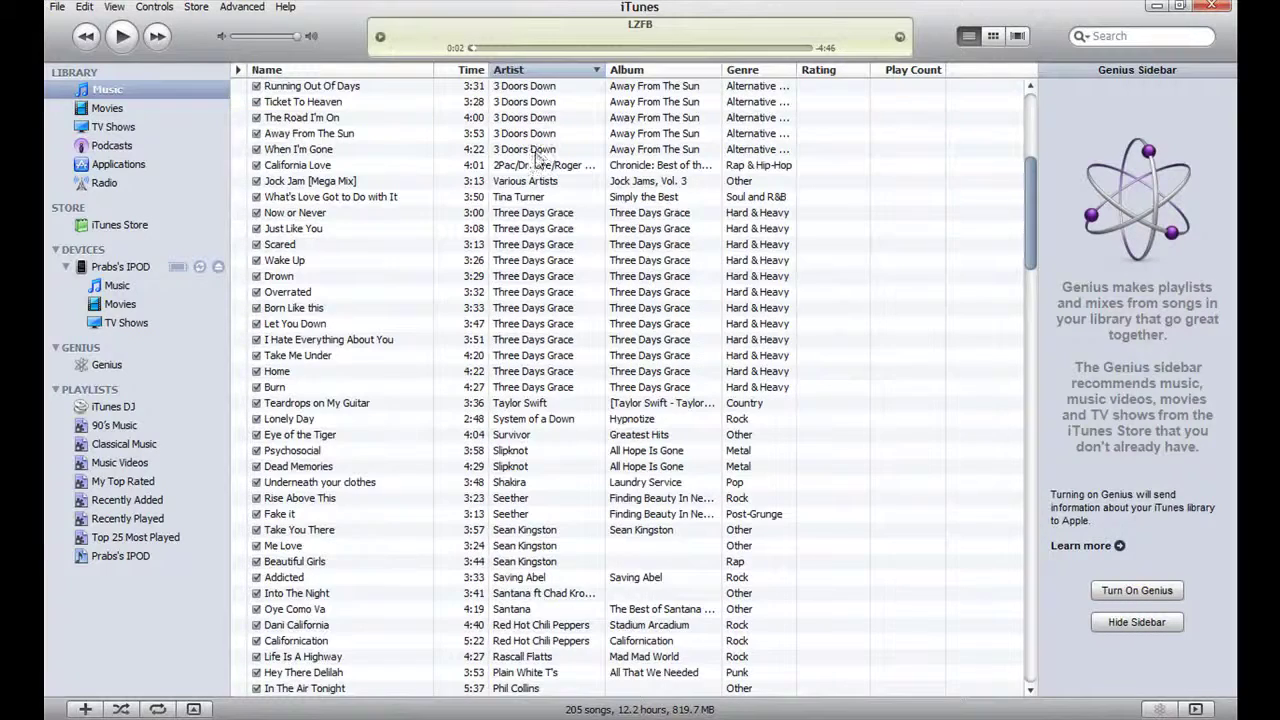
{"action": "scroll", "coordinate": [538, 158], "scroll_direction": "down", "scroll_amount": 9}
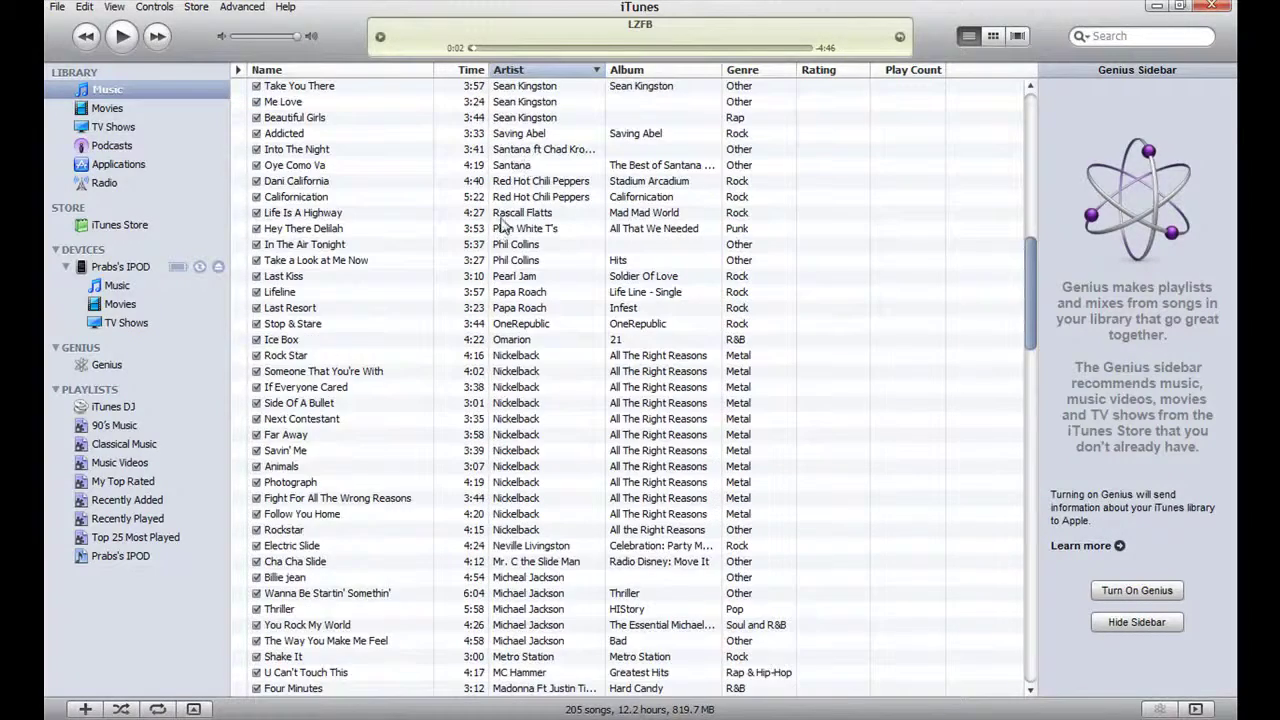
{"action": "scroll", "coordinate": [1025, 280], "scroll_direction": "down", "scroll_amount": 6}
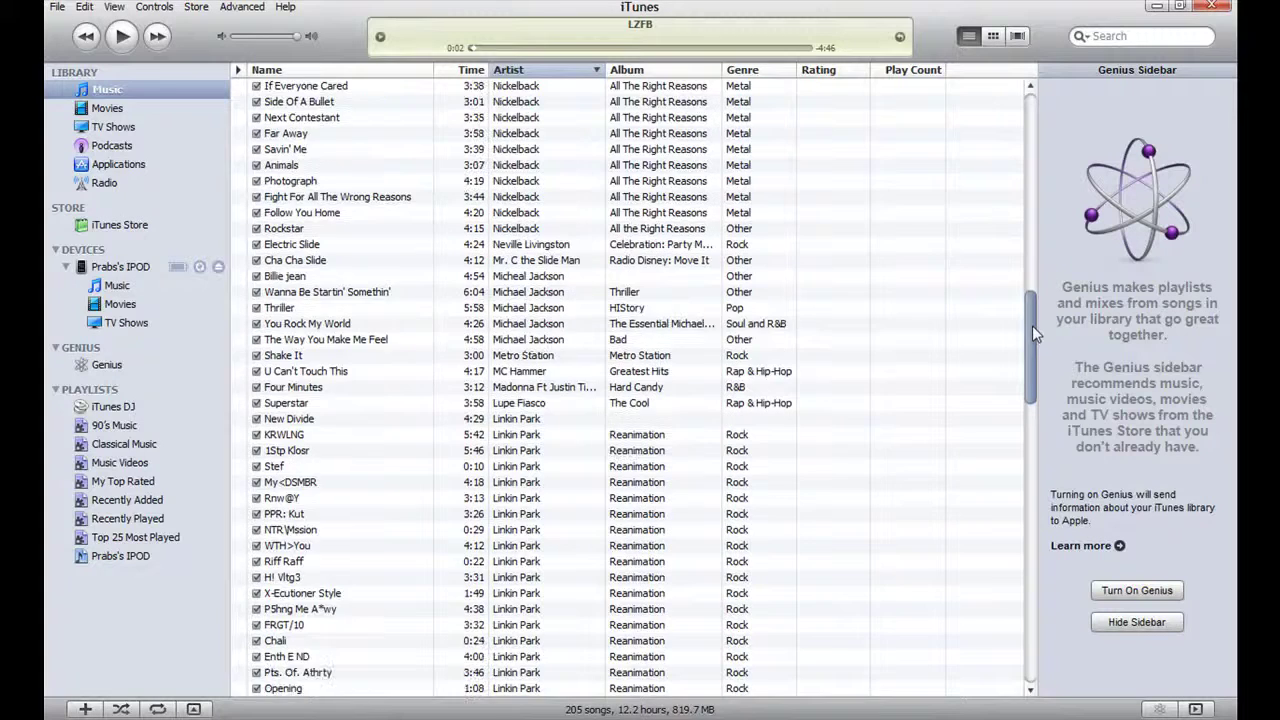
{"action": "left_click_drag", "start_coordinate": [1032, 325], "coordinate": [1031, 351]}
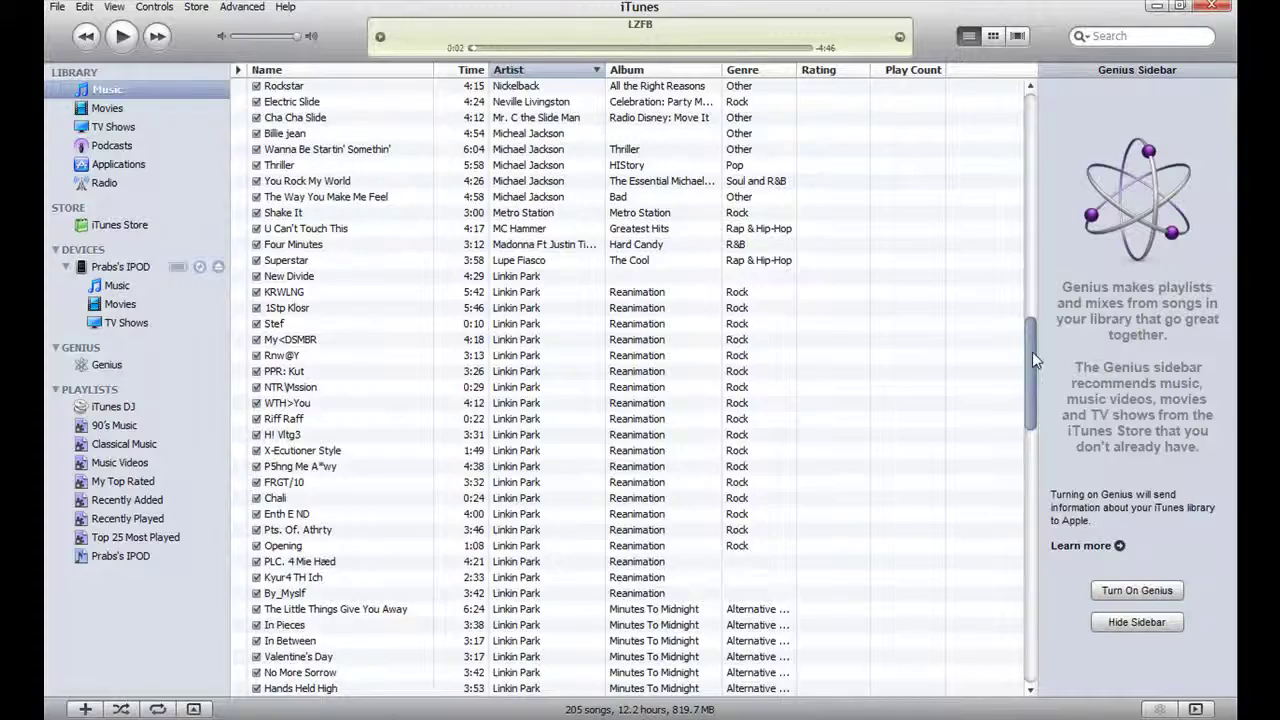
{"action": "left_click_drag", "start_coordinate": [1032, 351], "coordinate": [442, 68]}
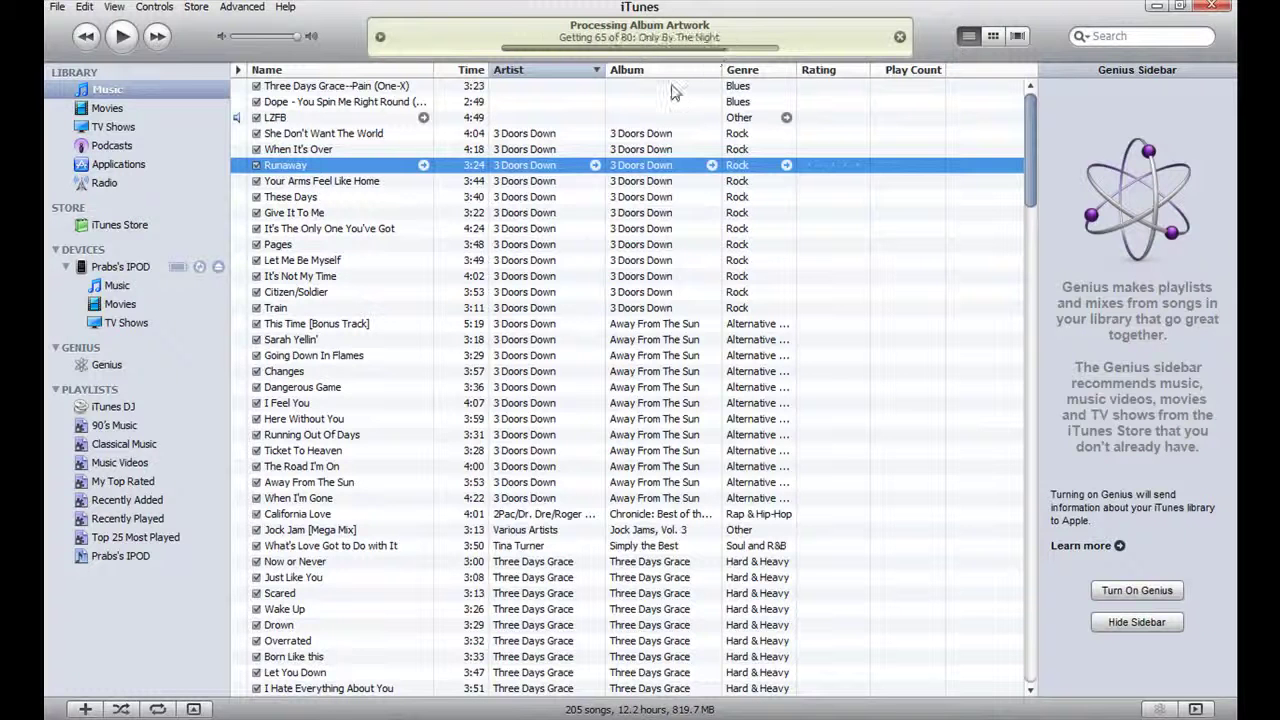
- View the iPod's Movies, return to the library's Music list and review its songs
{"action": "left_click", "coordinate": [125, 305]}
{"action": "left_click", "coordinate": [105, 90]}
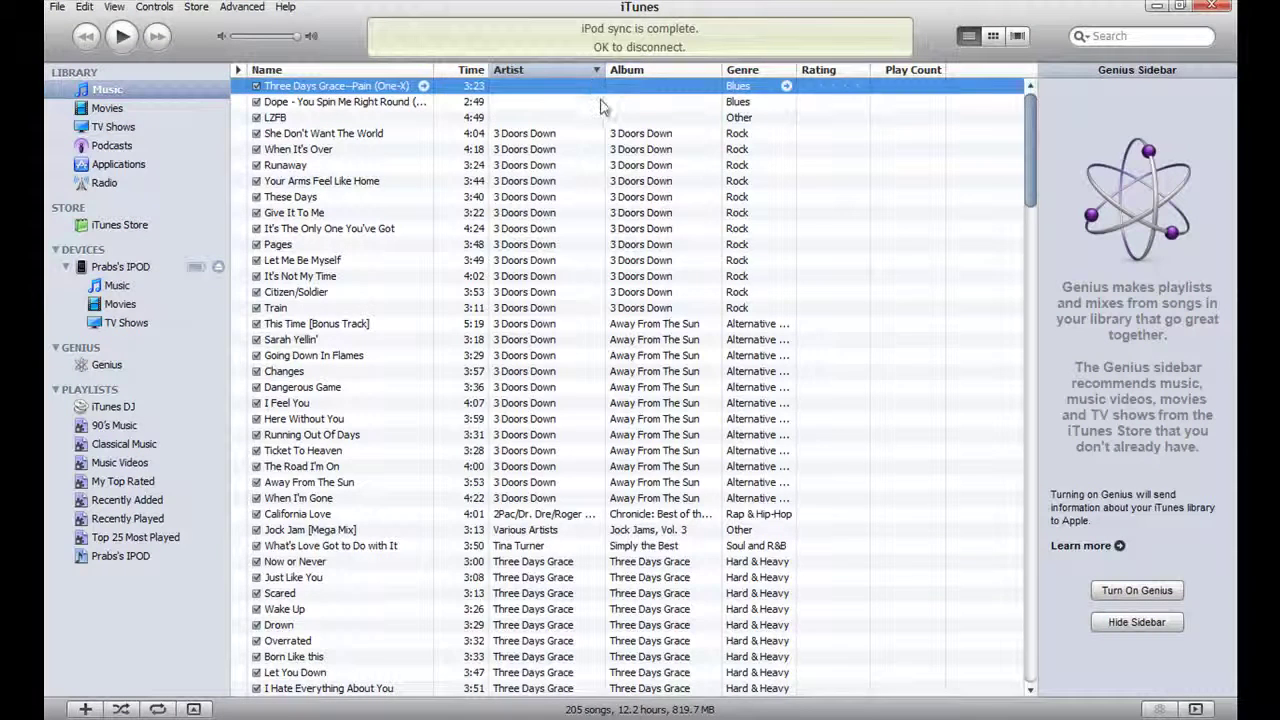
{"action": "scroll", "coordinate": [600, 100], "scroll_direction": "down", "scroll_amount": 2}
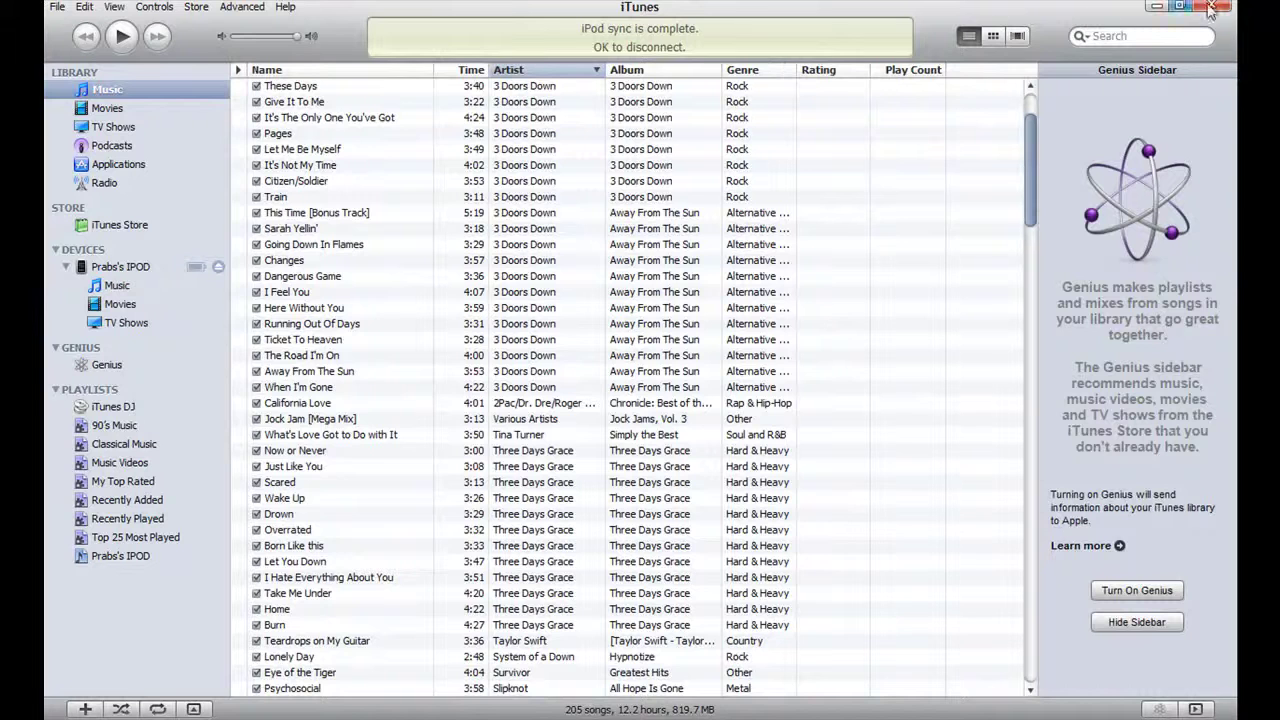